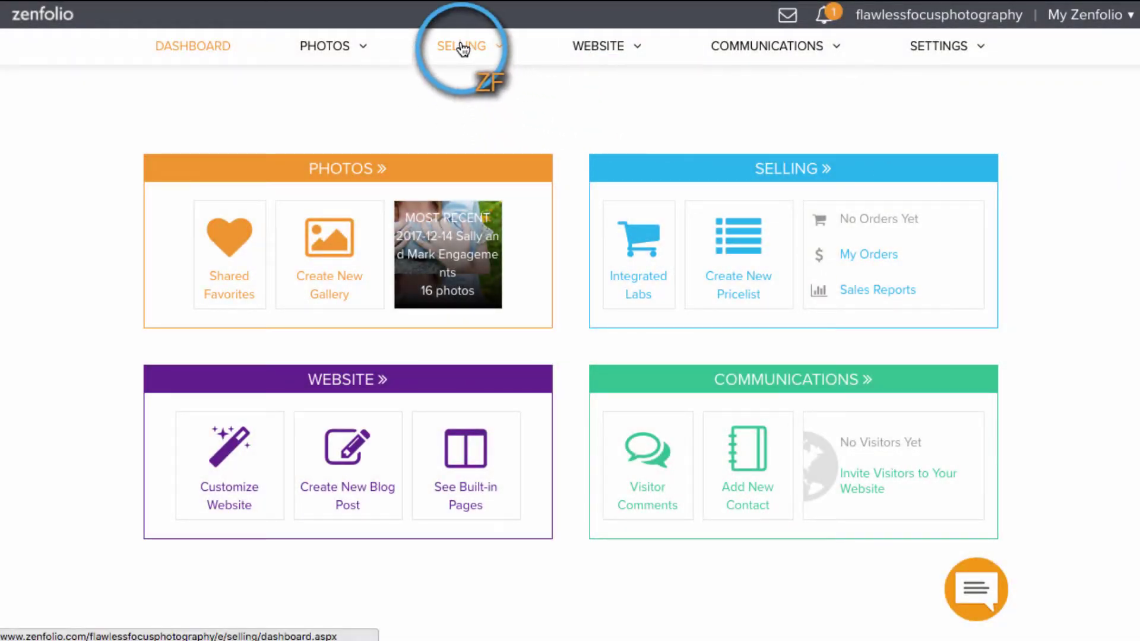
Go to Selling > Template Designs and start a new template design
click(463, 48)
scroll(280, 242, down, 4)
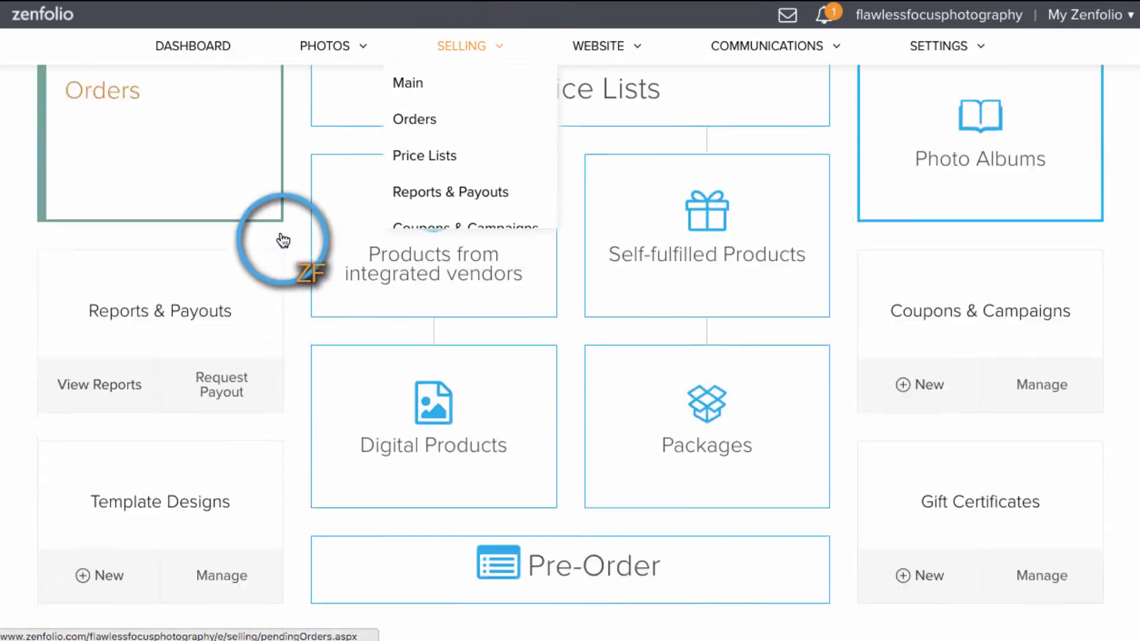
click(153, 425)
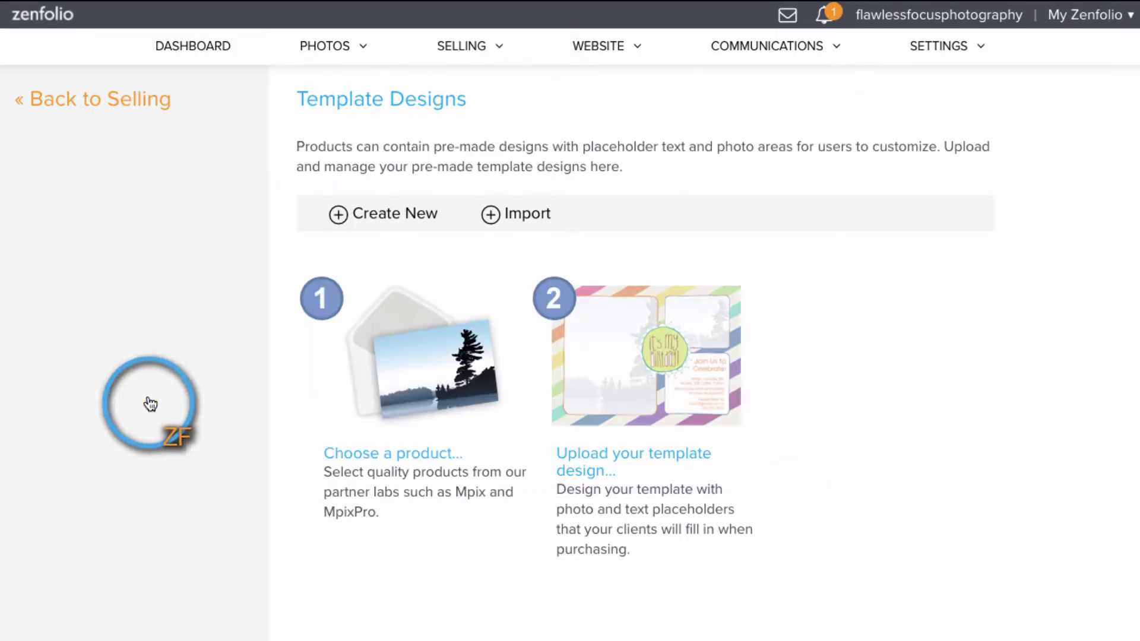
click(335, 214)
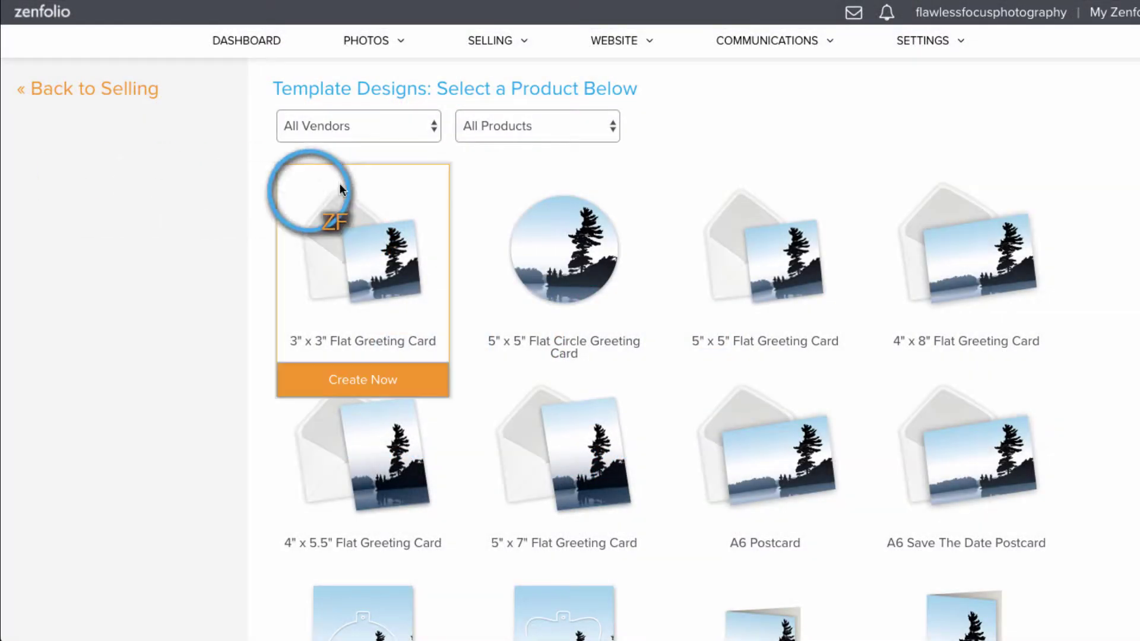
Filter to Mpix Lab Memory Mates and start the 8" x 10" Memory Mate template
click(355, 132)
click(354, 144)
click(486, 134)
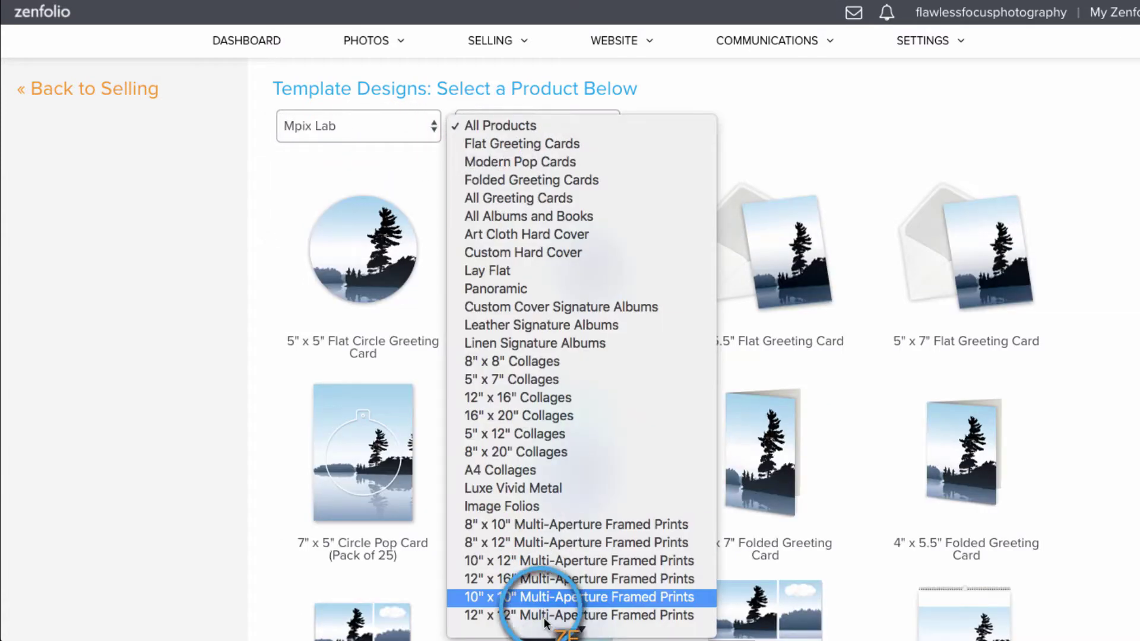
scroll(581, 618, down, 10)
click(529, 590)
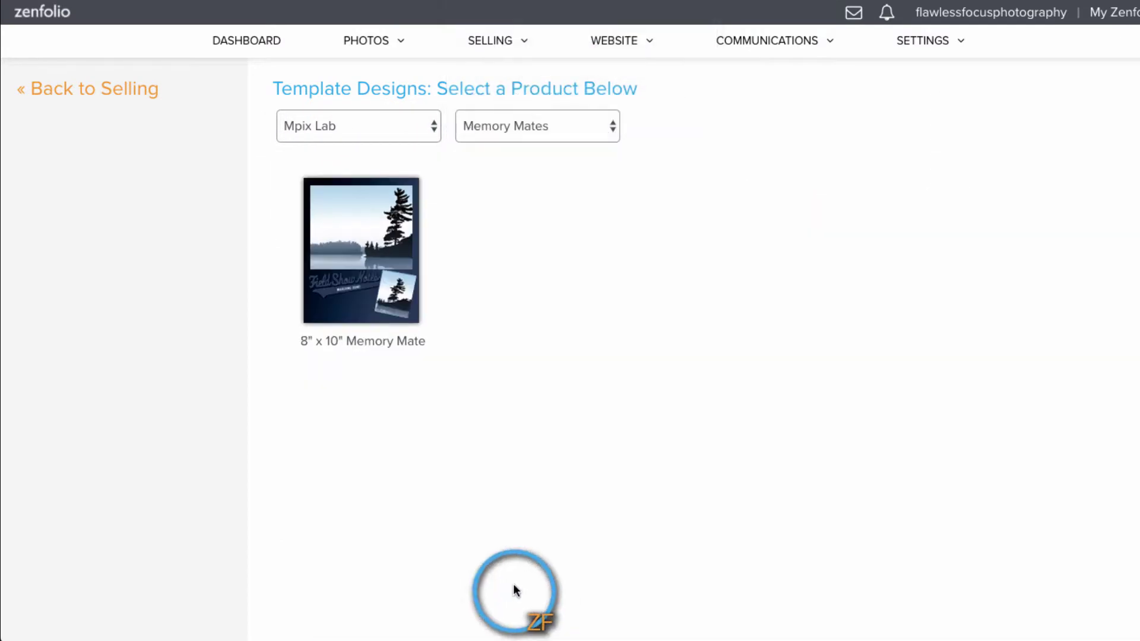
click(344, 372)
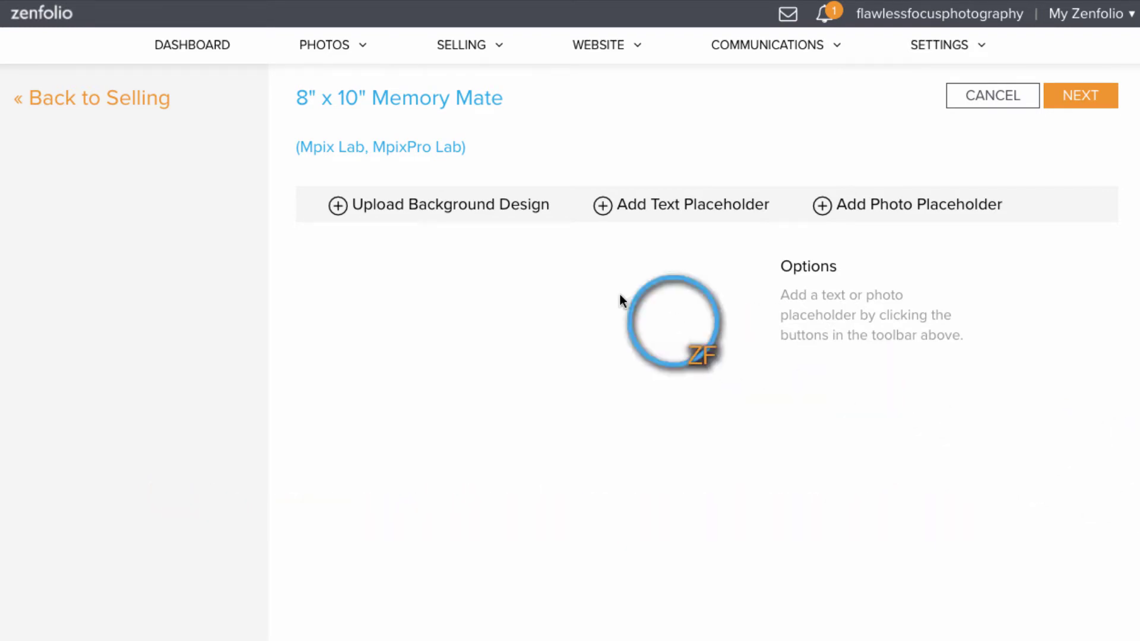
Begin uploading a background design for the template
click(429, 209)
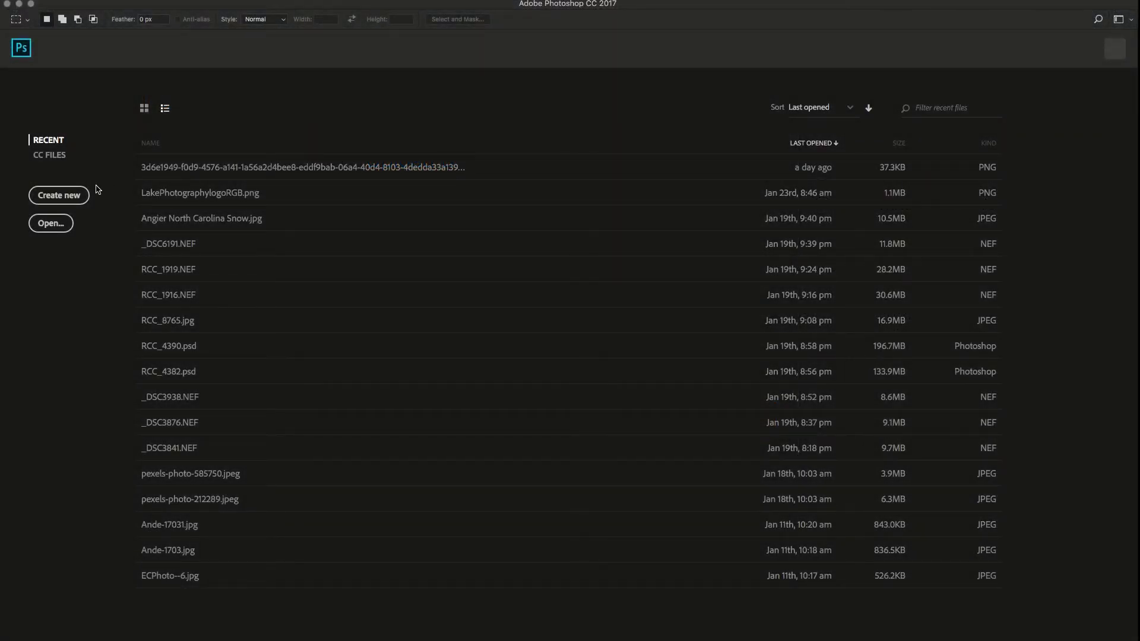
Set up a new document named Pirates Memory Mate, 2400 × 3000 px, transparent background
click(84, 198)
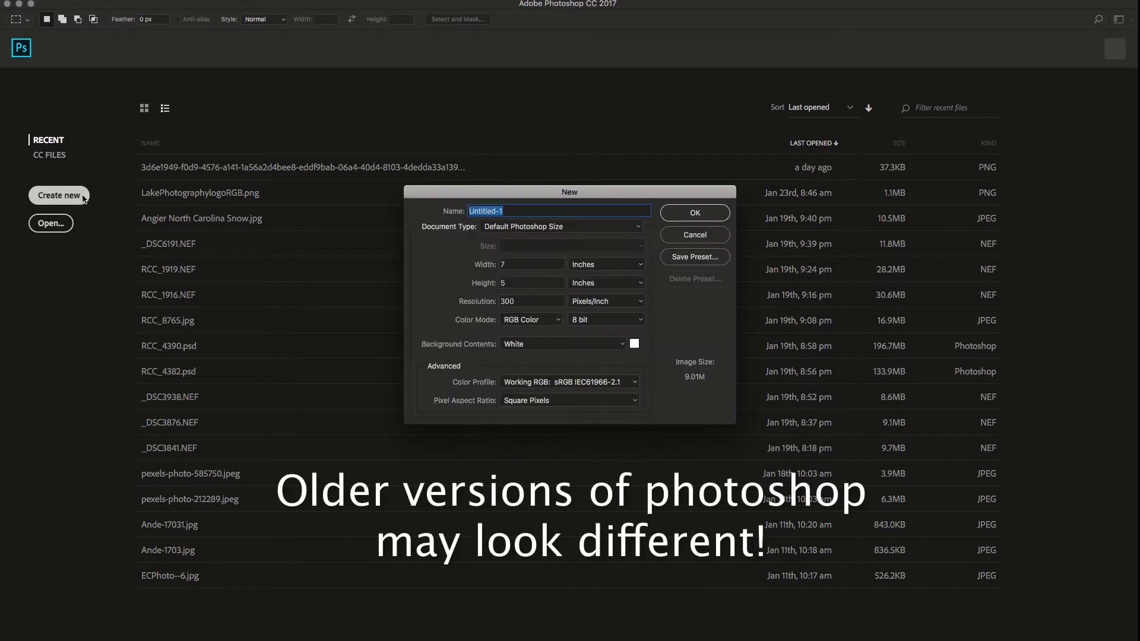
click(526, 210)
triple_click(525, 210)
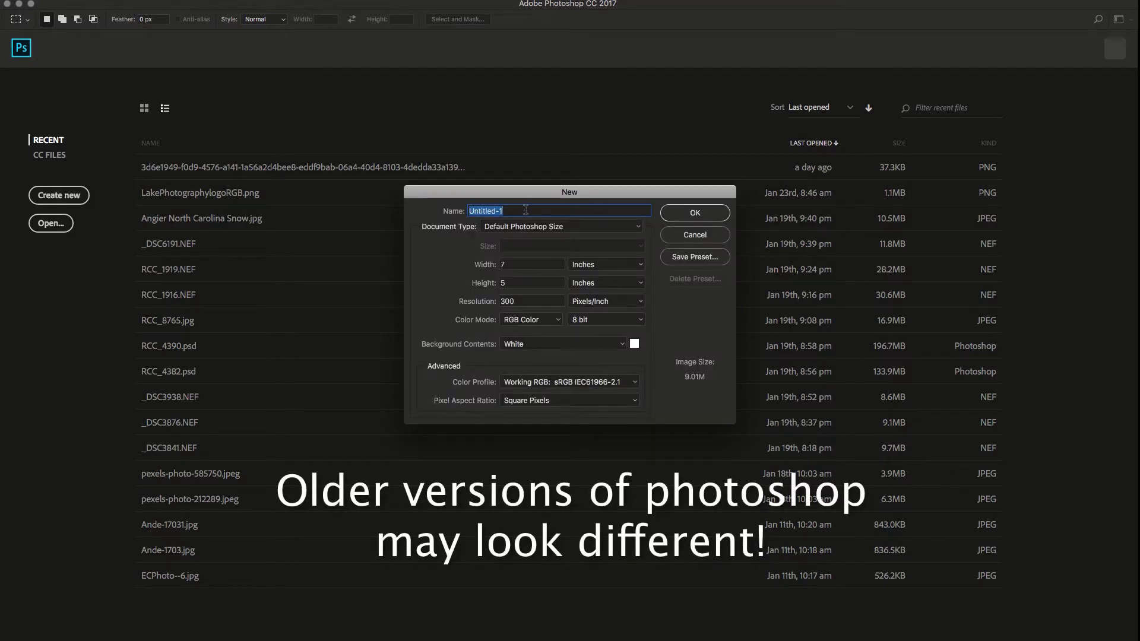
text(Pirate)
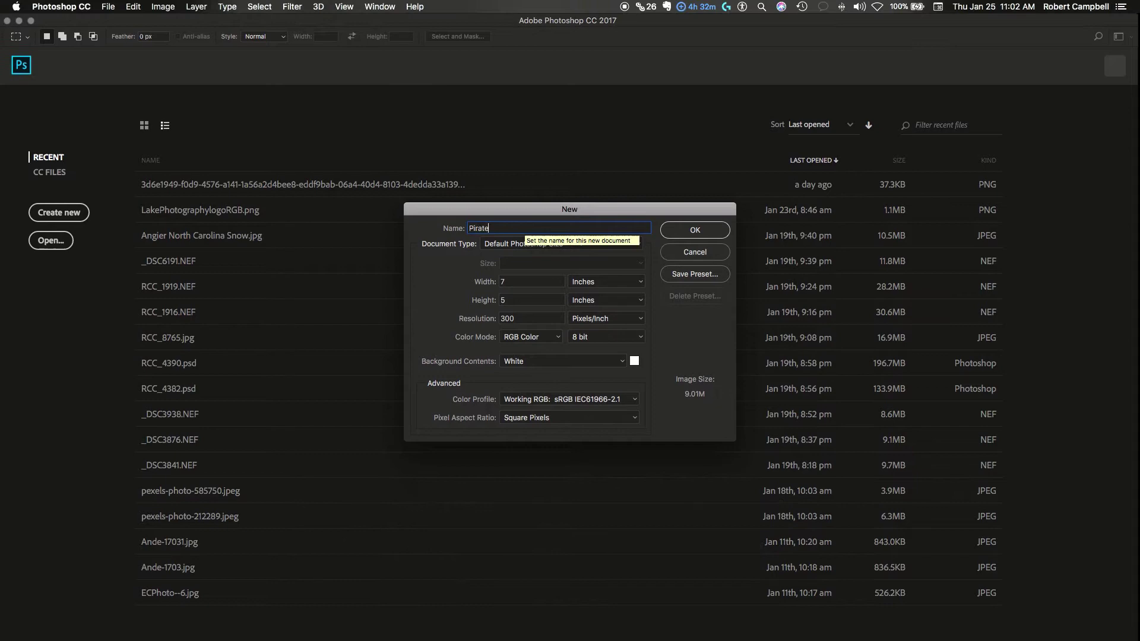
text(s Memory Mate)
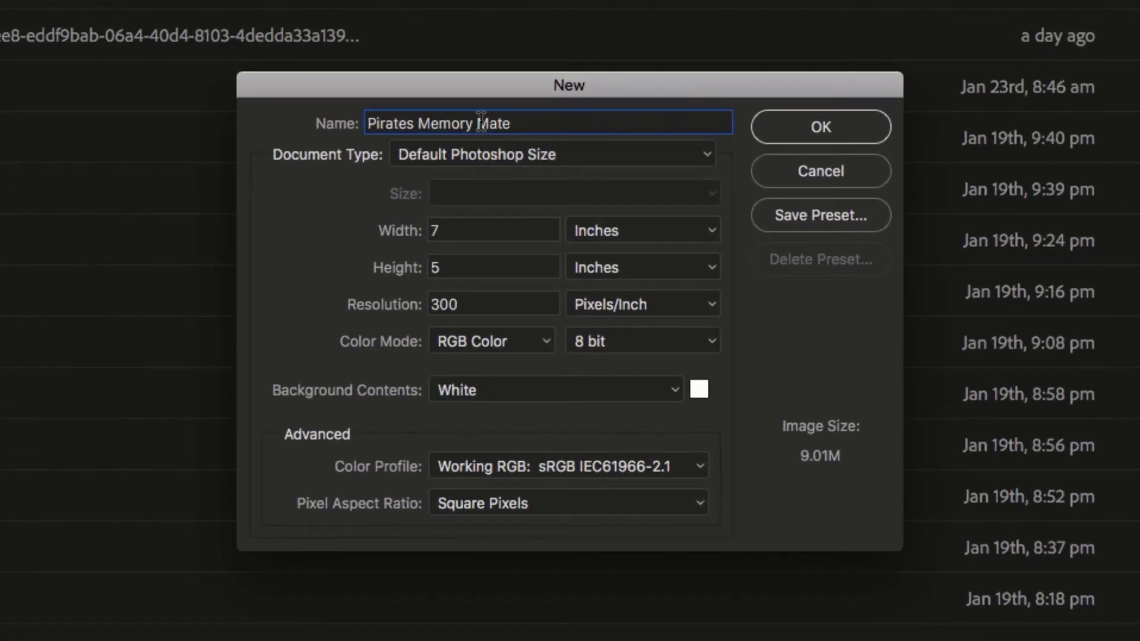
click(604, 228)
click(603, 211)
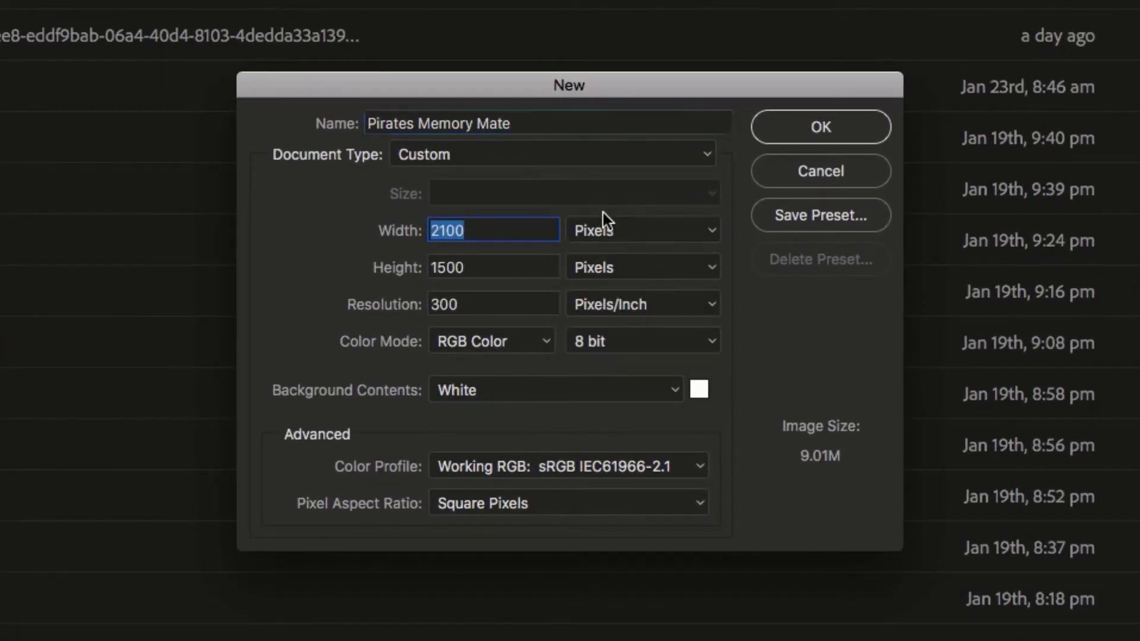
text(2400)
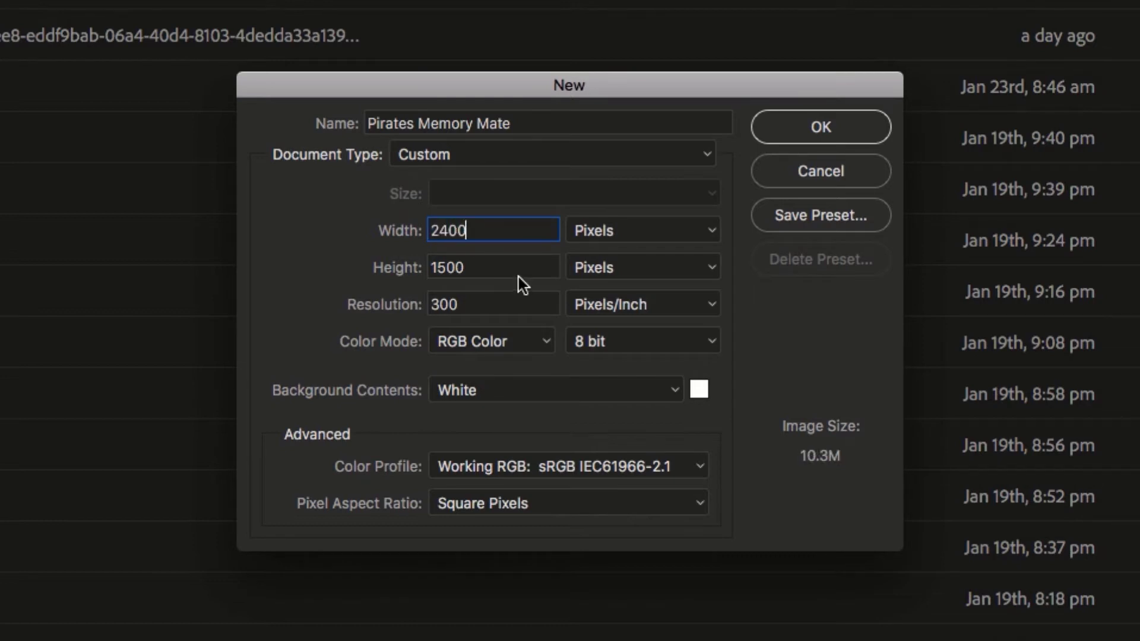
key(Tab)
text(3000)
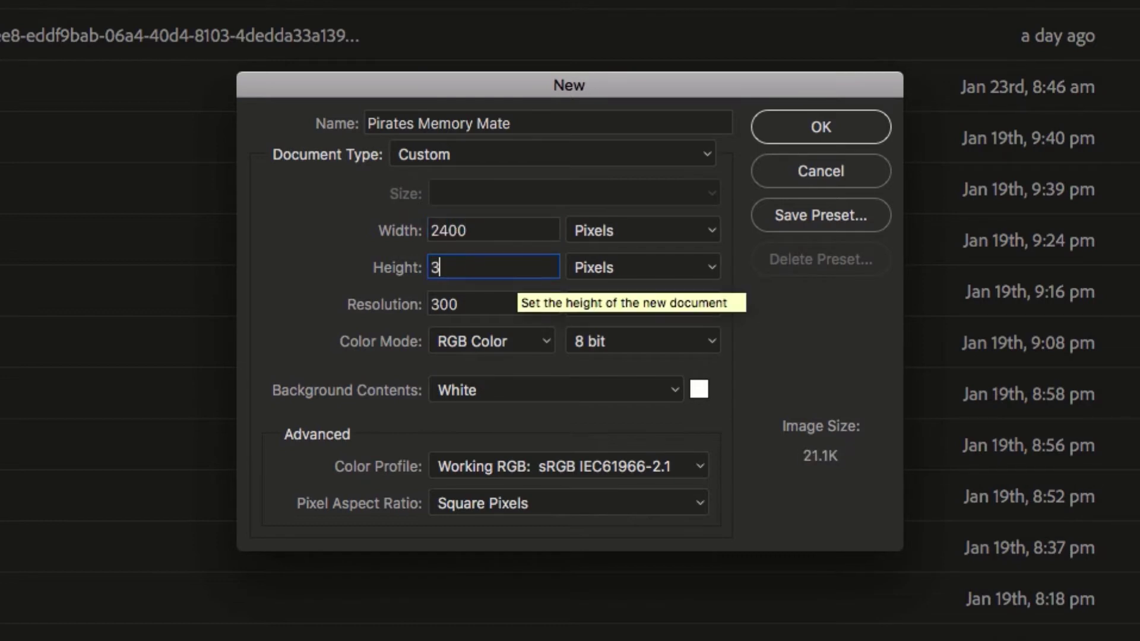
click(668, 391)
click(627, 447)
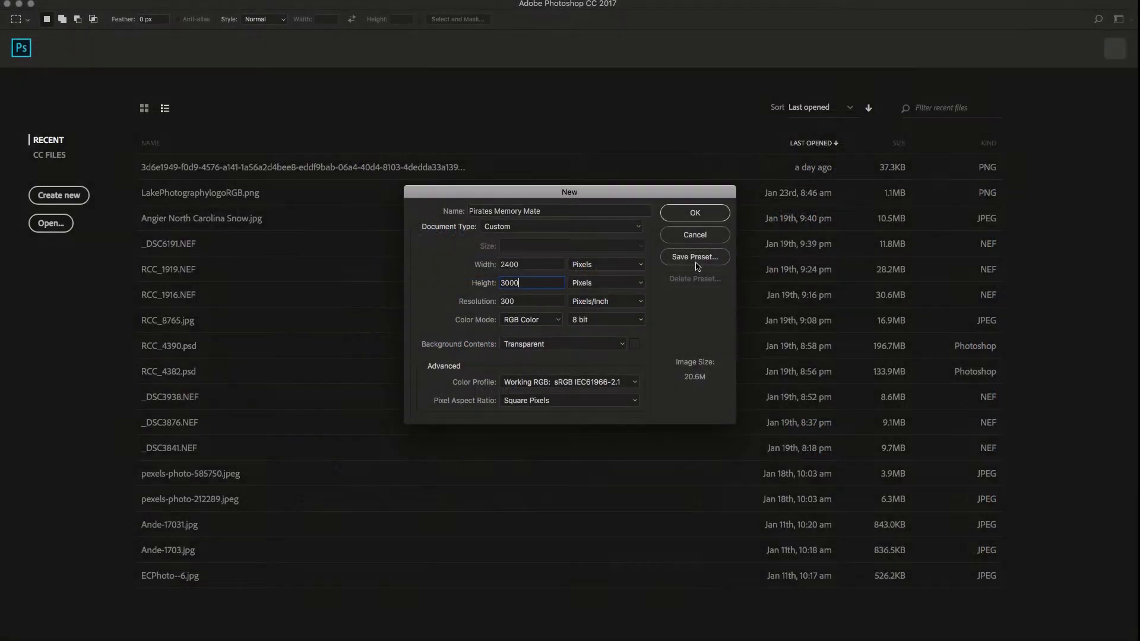
Save these settings as preset 'Memory Mate Template' and create the document
click(696, 259)
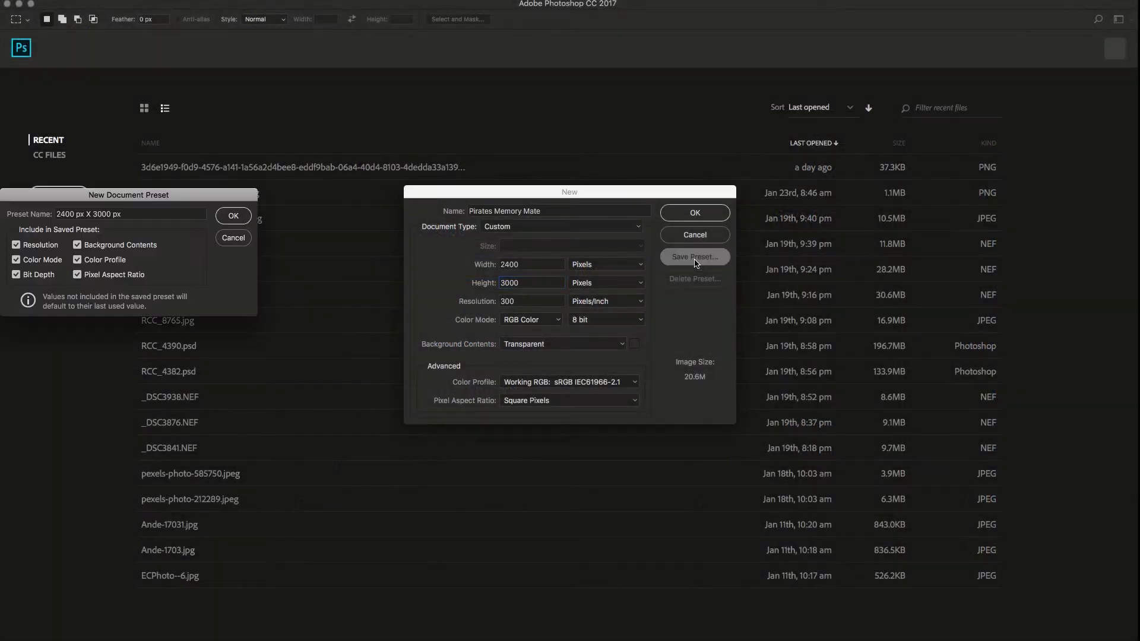
click(180, 212)
text(Memory M)
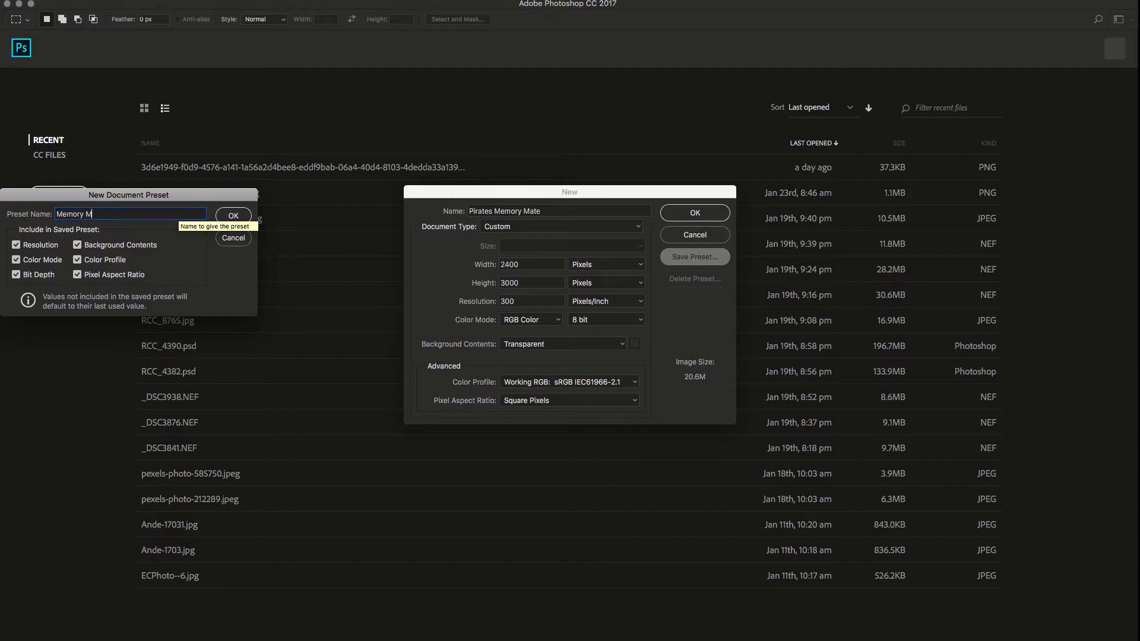
text(ate Template)
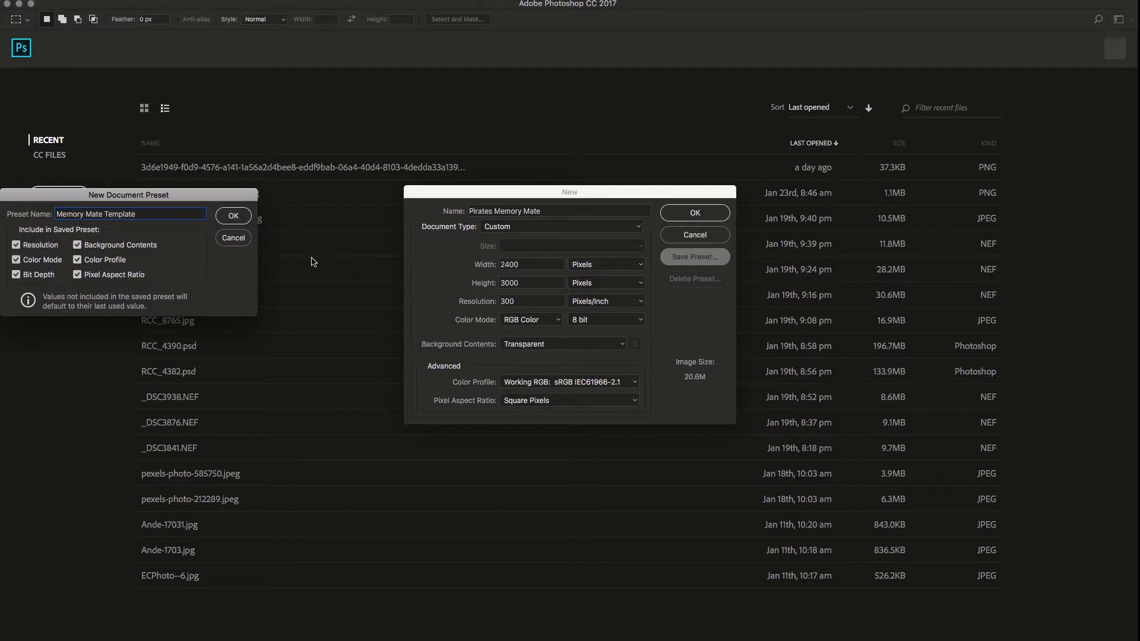
click(244, 217)
key(Return)
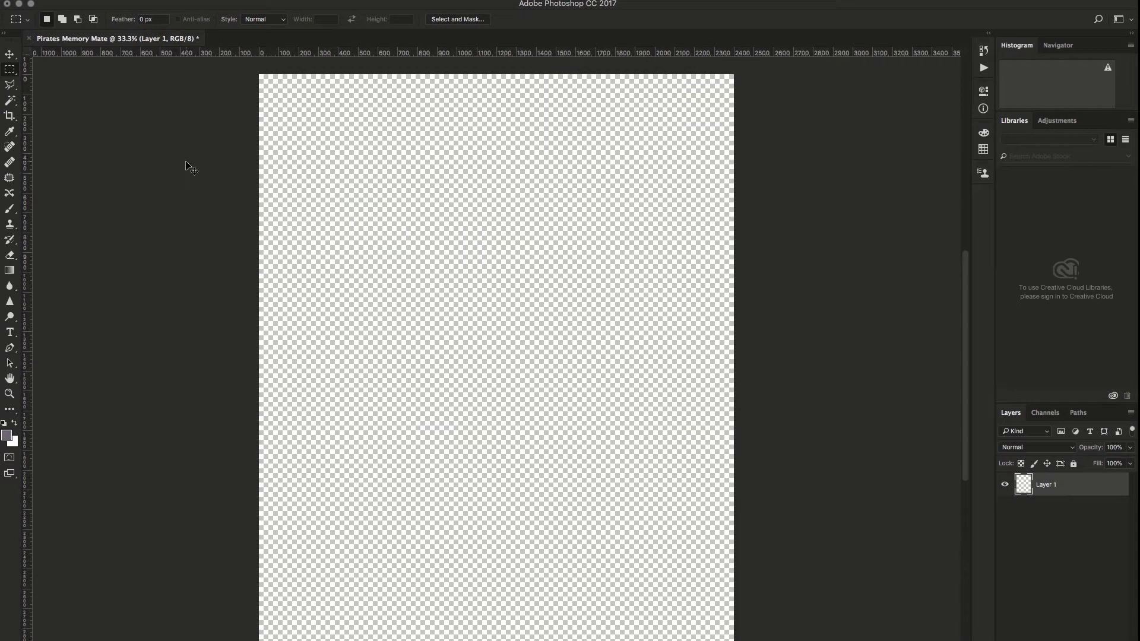
Add a black (000000) Solid Color fill layer and delete its layer mask
key(super+minus)
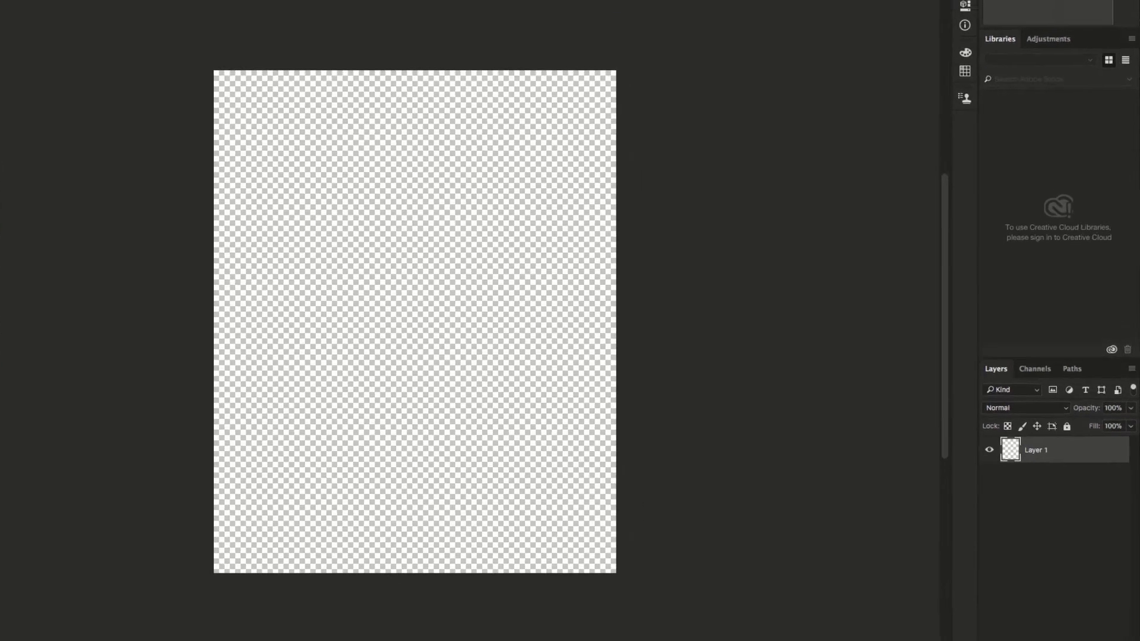
click(1070, 640)
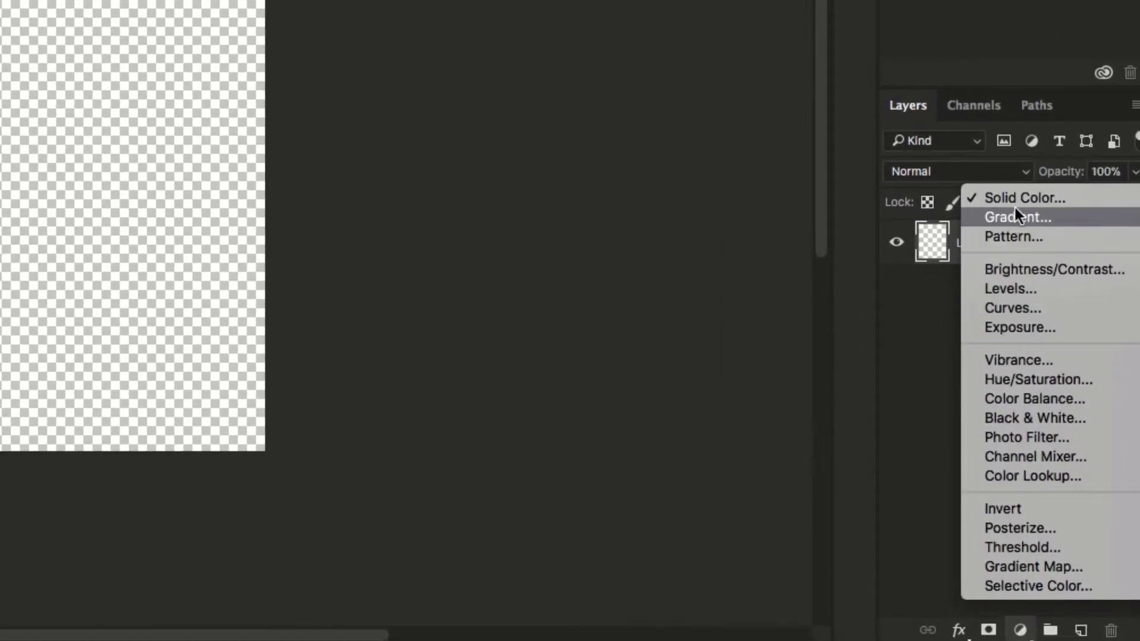
click(1020, 198)
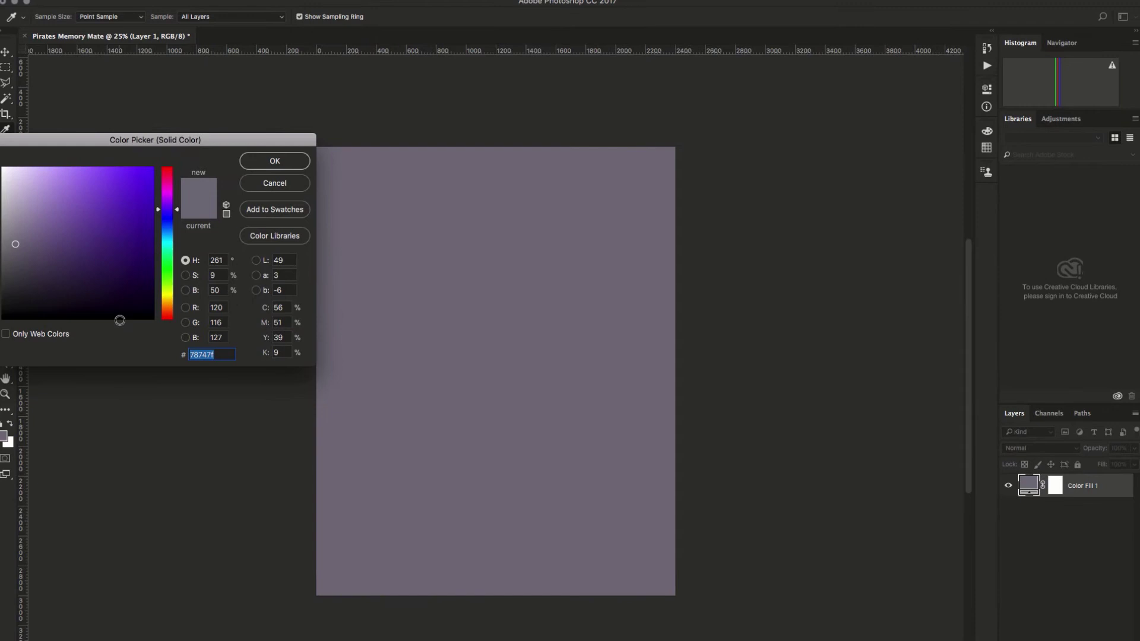
drag(119, 320, 157, 322)
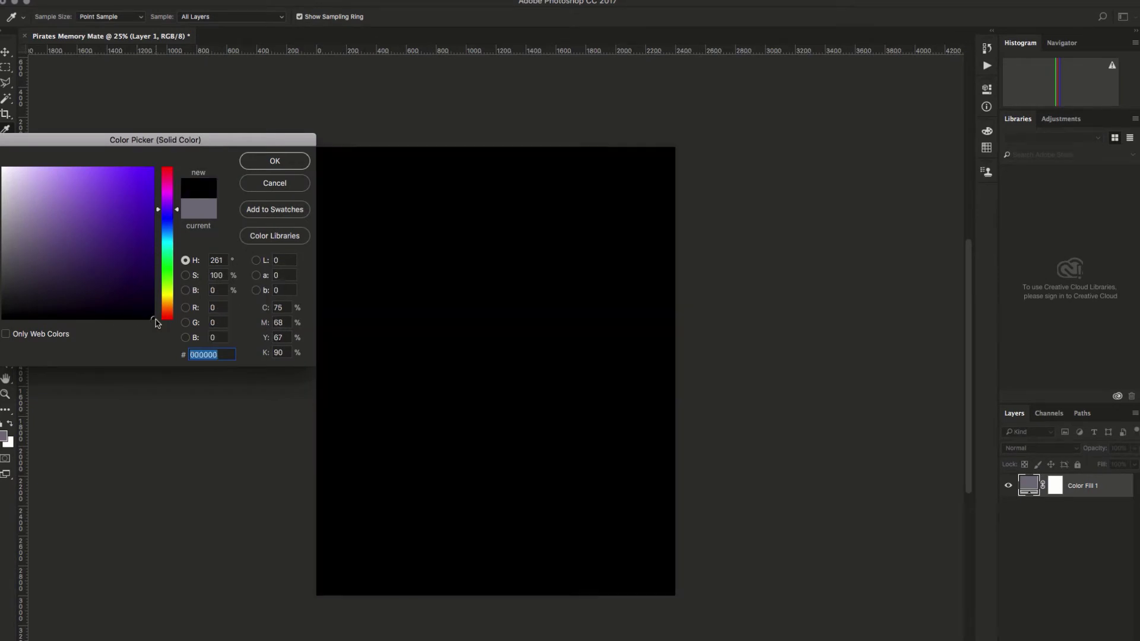
click(273, 161)
right_click(1055, 486)
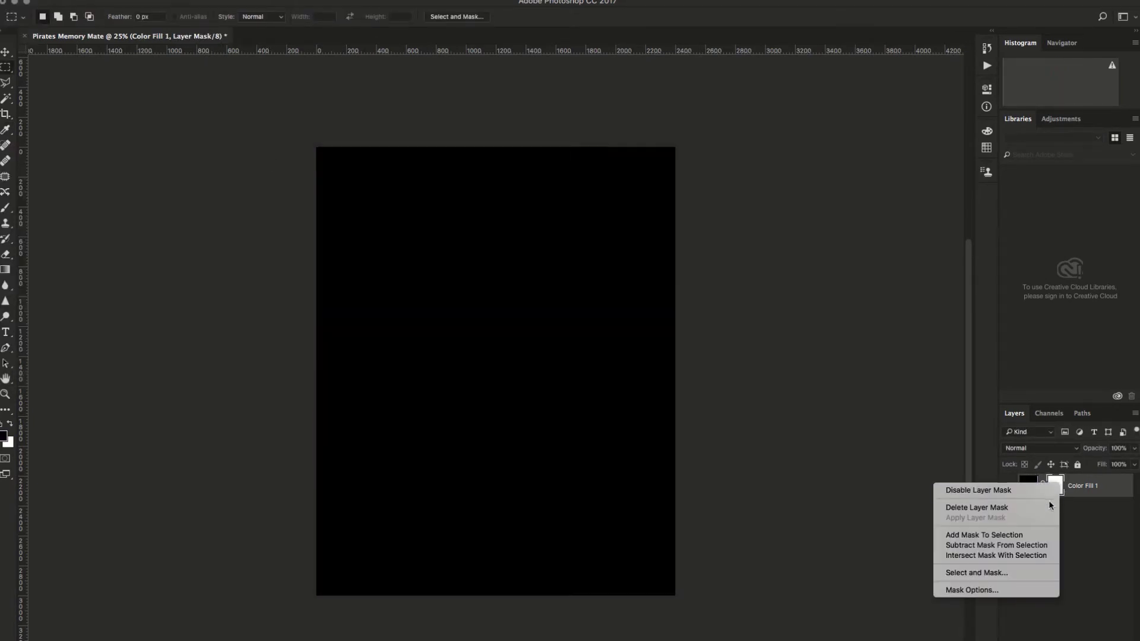
click(1017, 507)
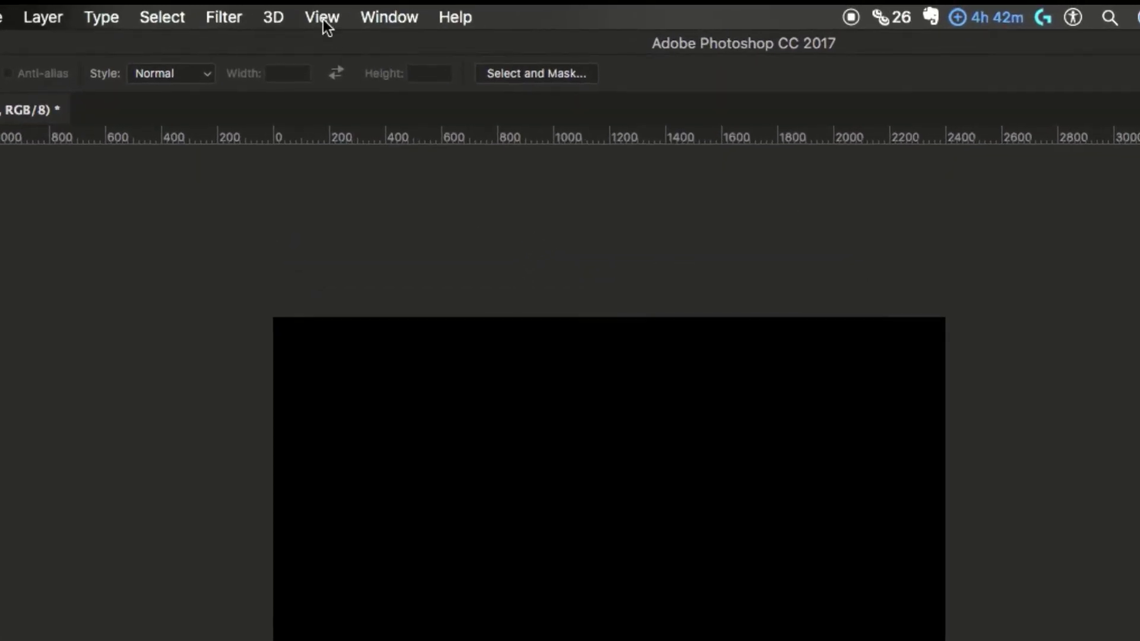
Start a View > New Guide Layout with all four margins set to 100 px
click(323, 16)
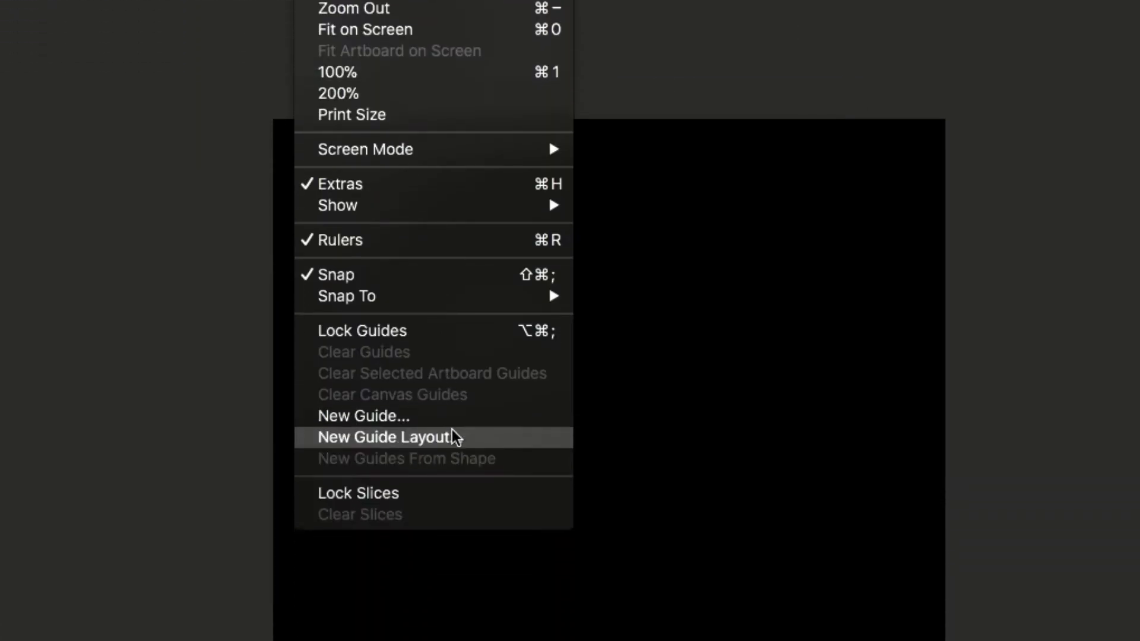
click(451, 596)
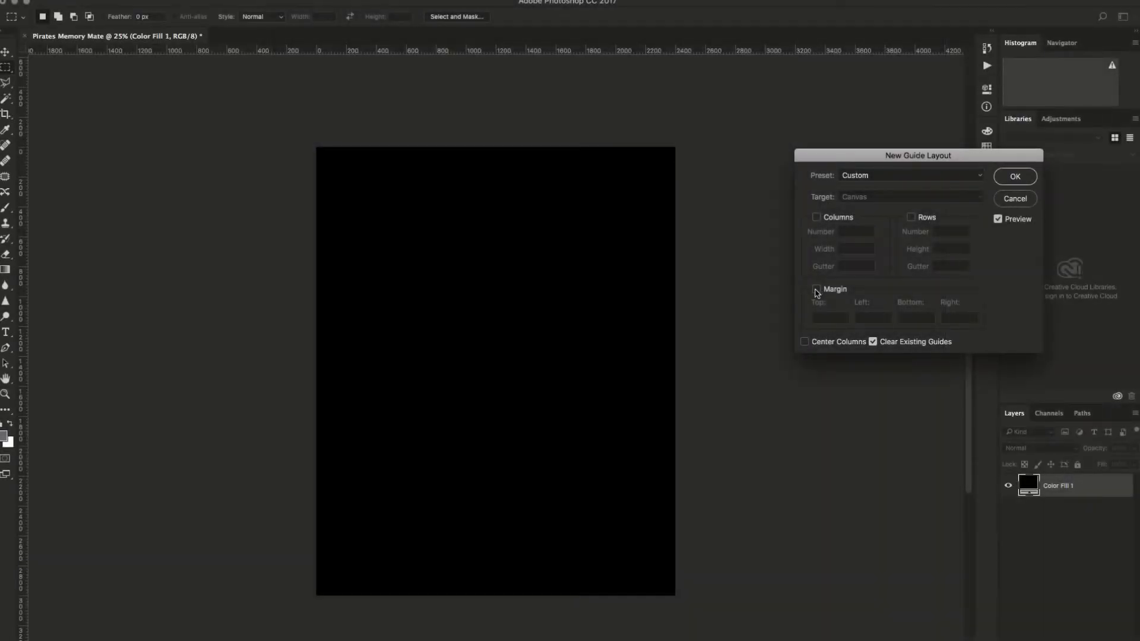
click(817, 290)
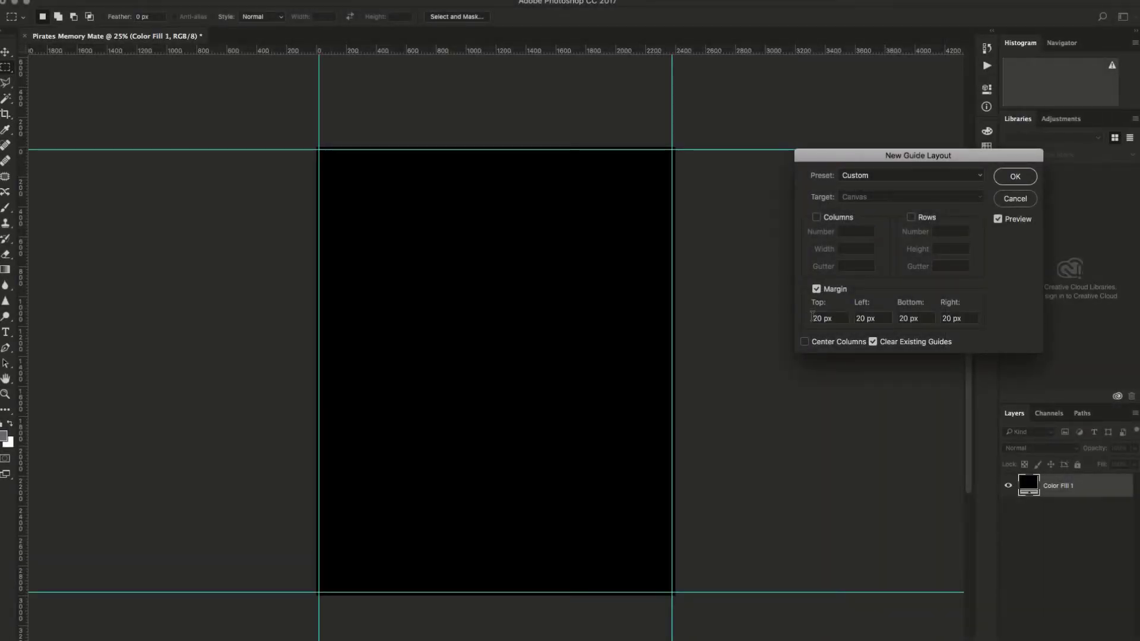
click(813, 318)
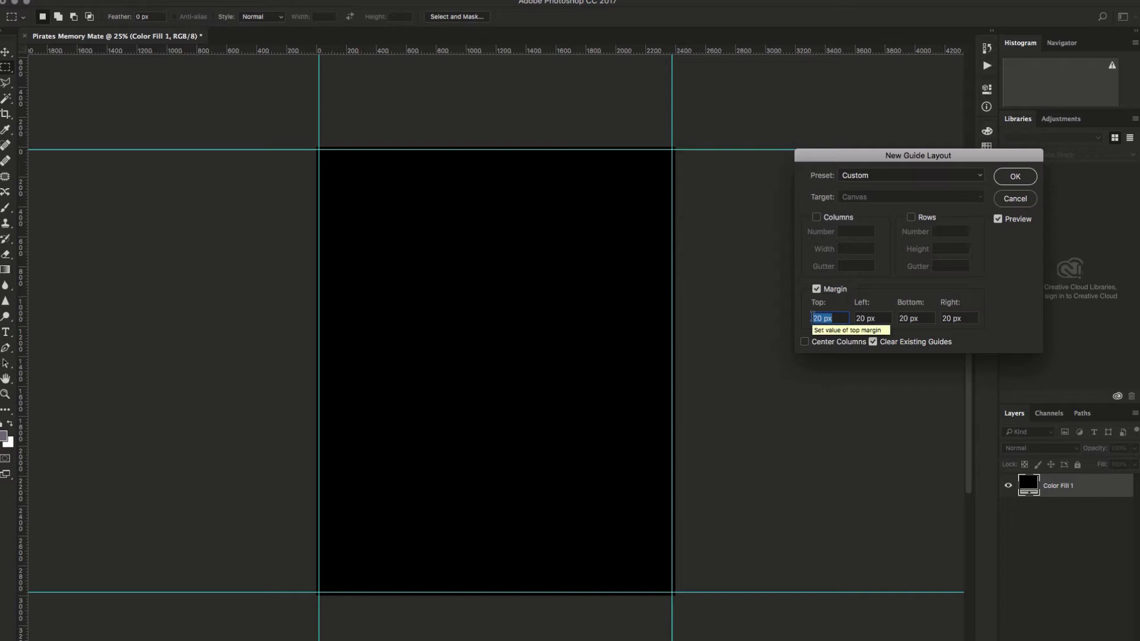
text(100)
key(Tab)
text(100)
key(Tab)
text(100)
key(Tab)
text(10)
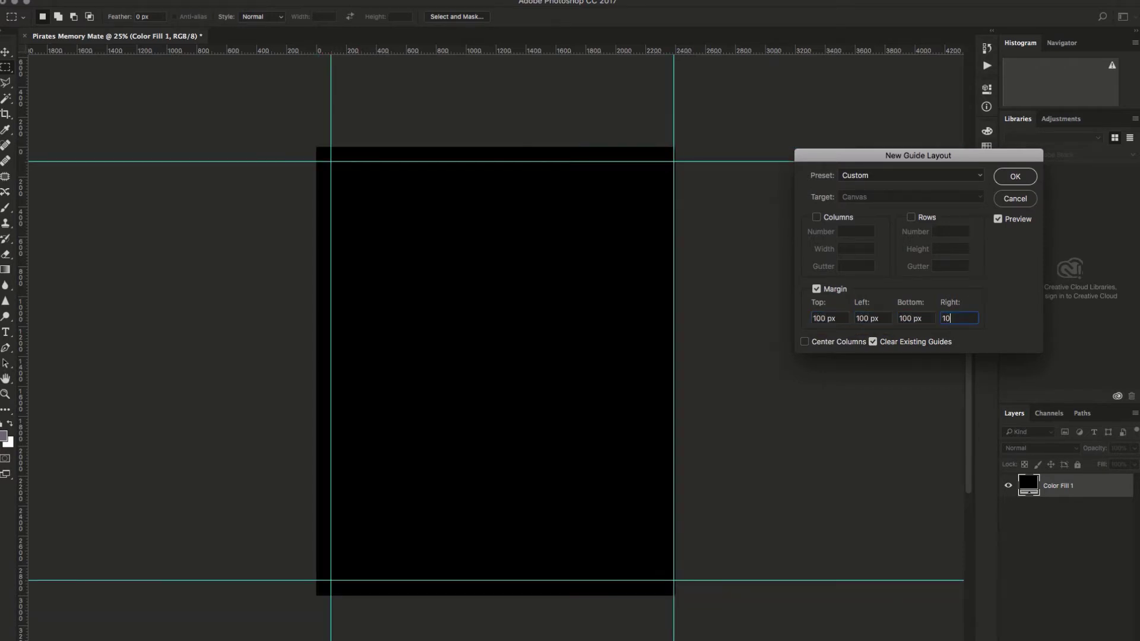
text(0)
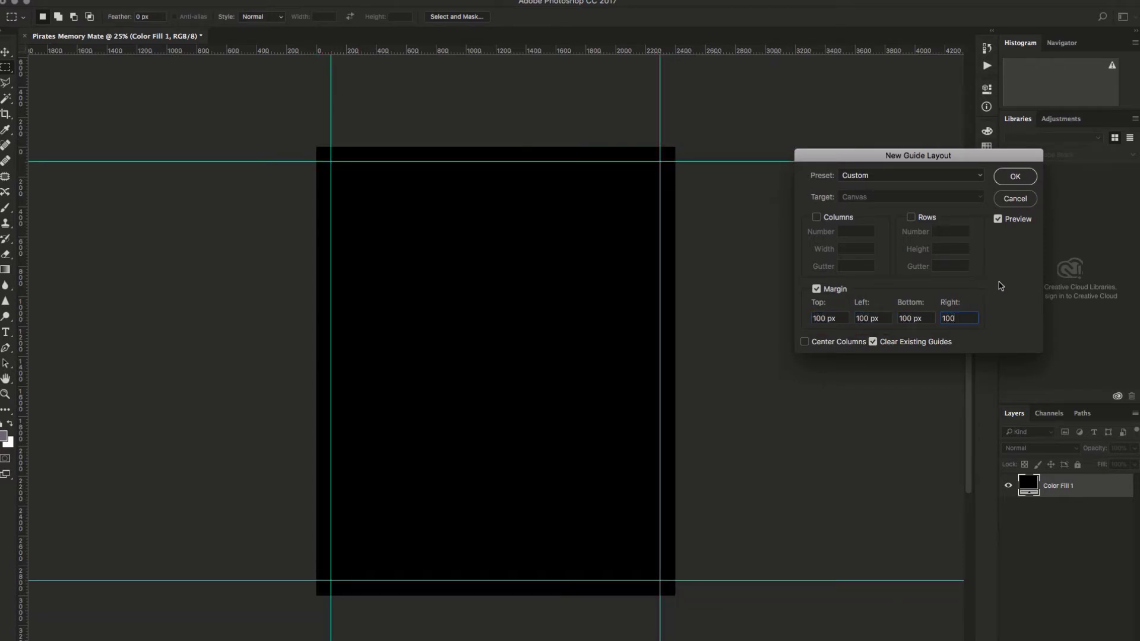
Add 2 columns and 2 rows with 100 px gutters and apply the guides
click(815, 217)
click(844, 237)
click(841, 265)
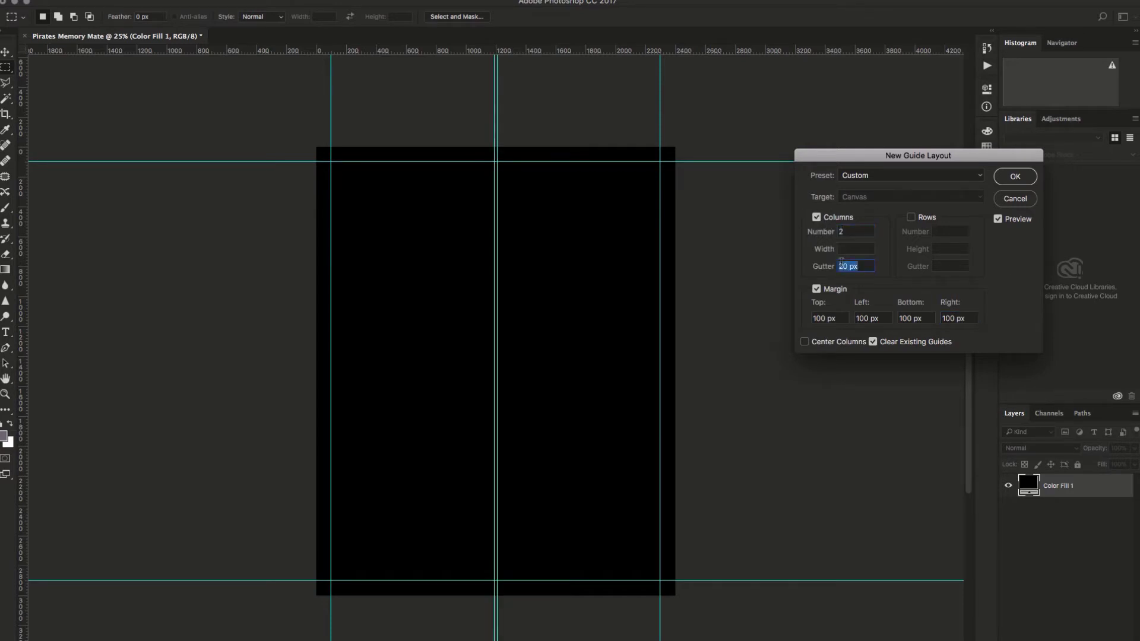
text(100)
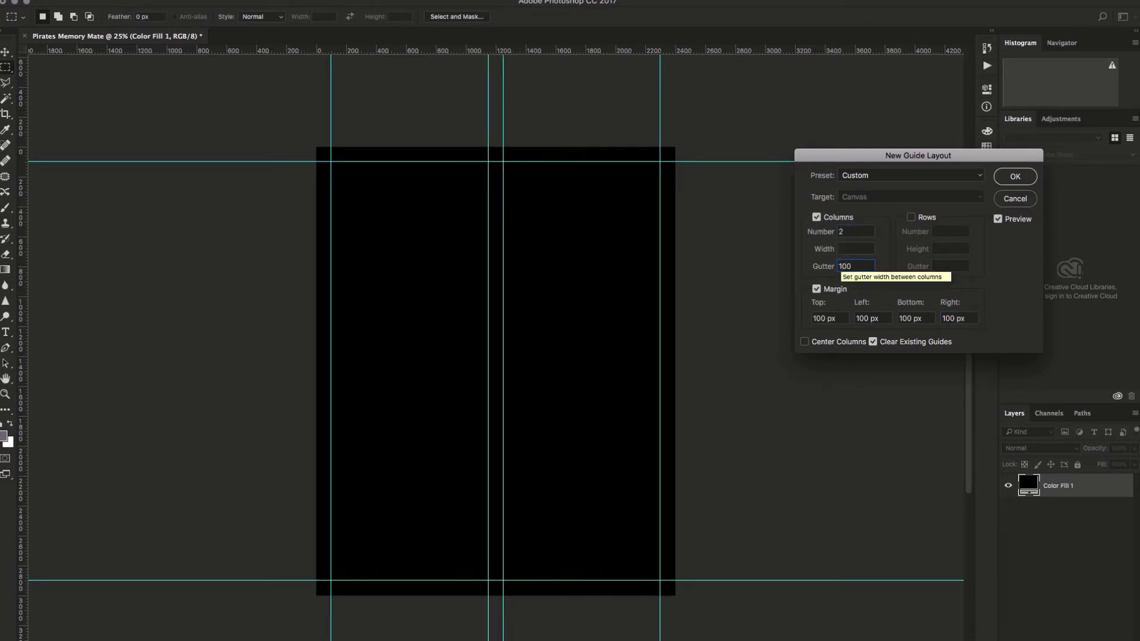
click(911, 218)
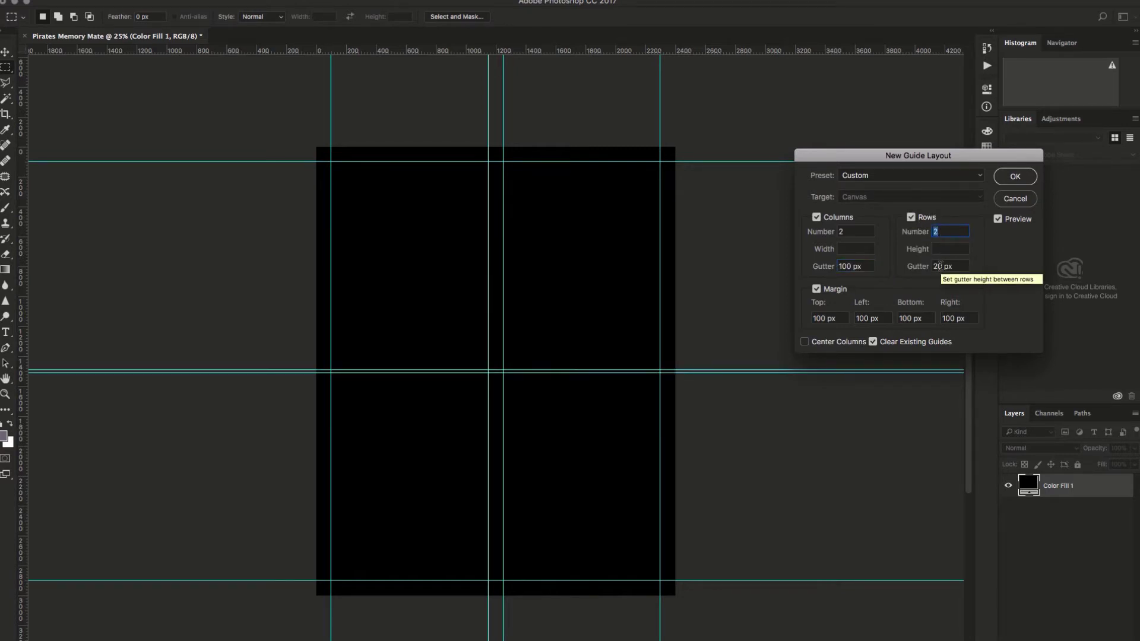
text(100)
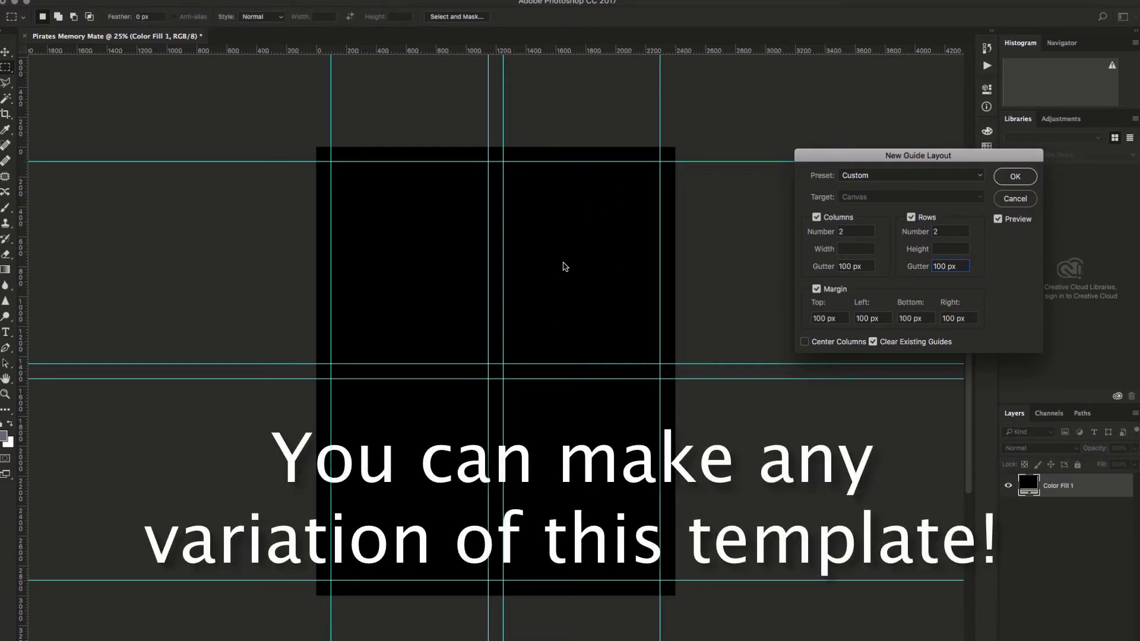
click(1020, 178)
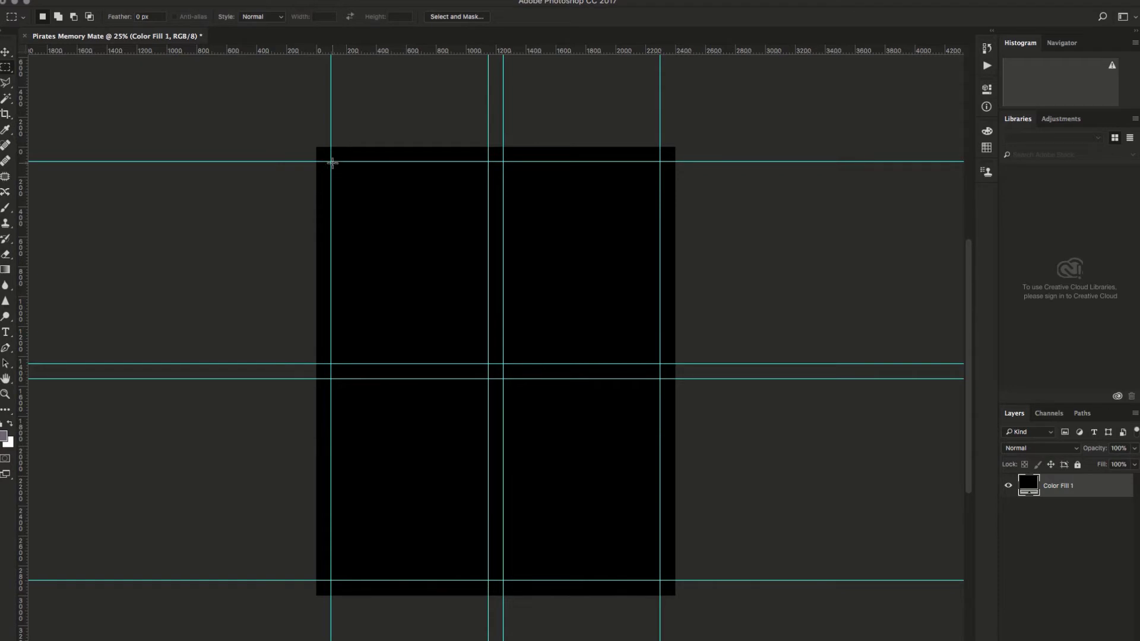
Select the top-left cell and wide bottom panel, add a layer mask and invert it
drag(331, 162, 484, 363)
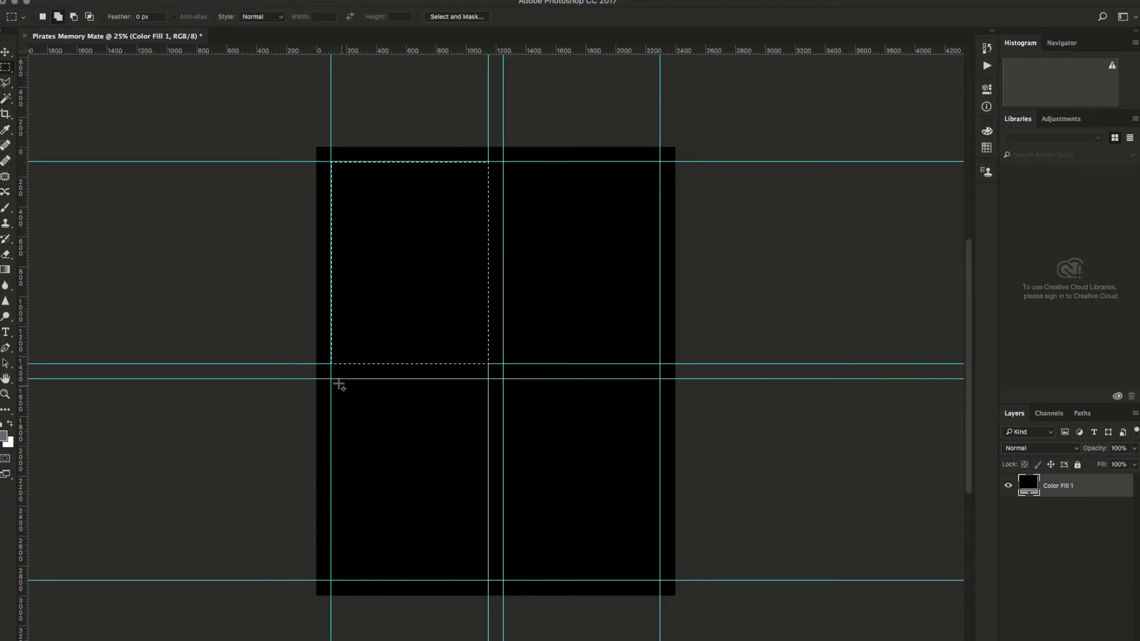
drag(333, 384, 657, 580)
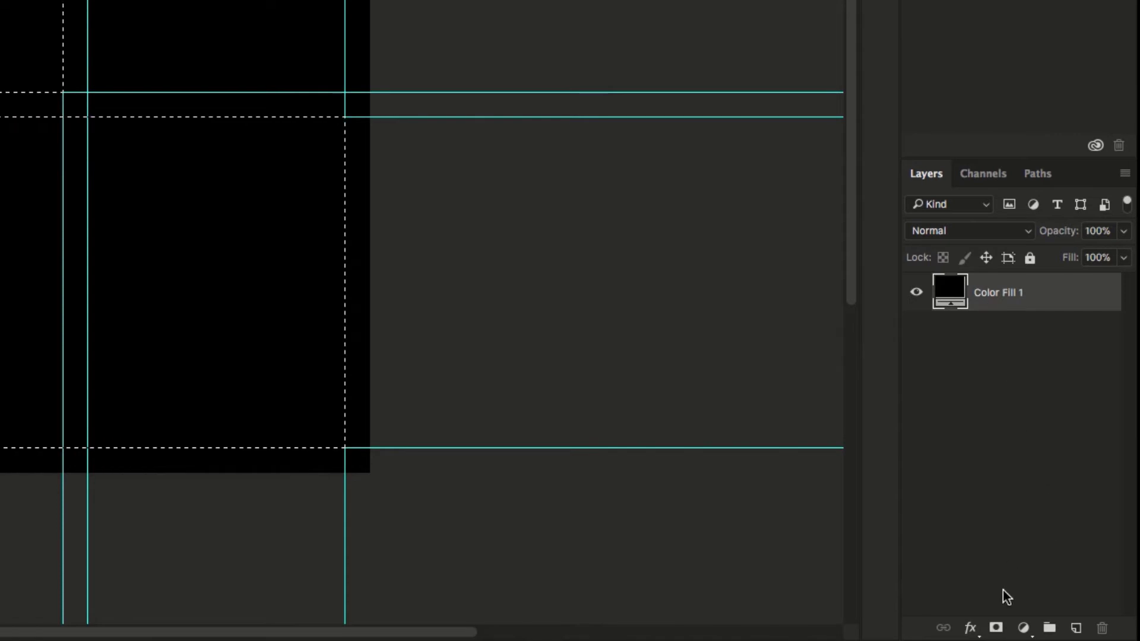
click(997, 628)
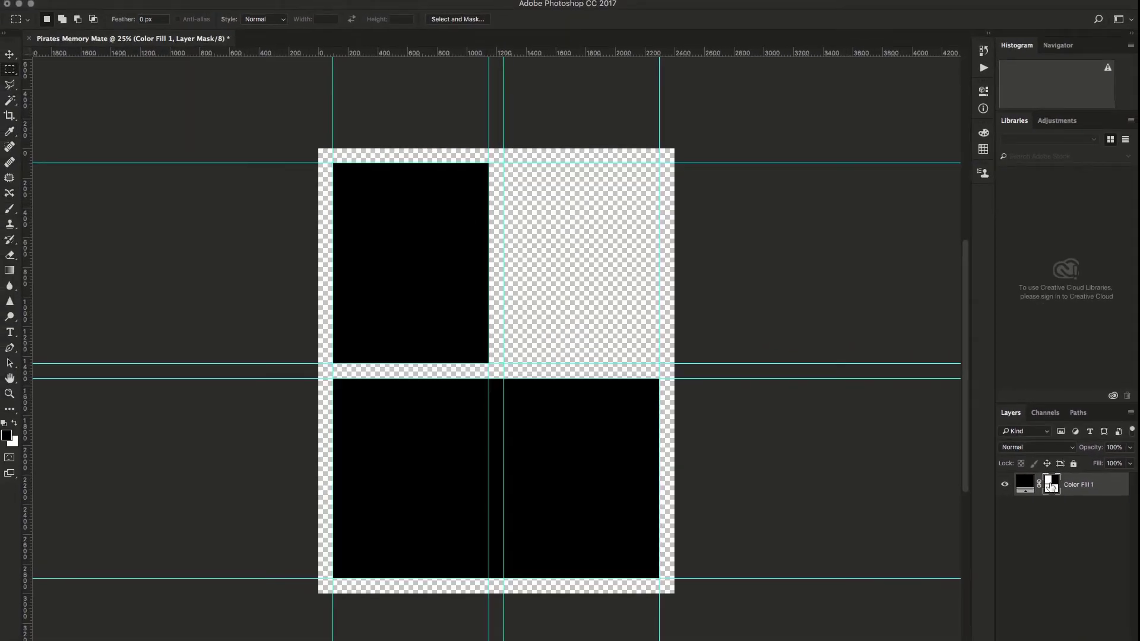
key(super+i)
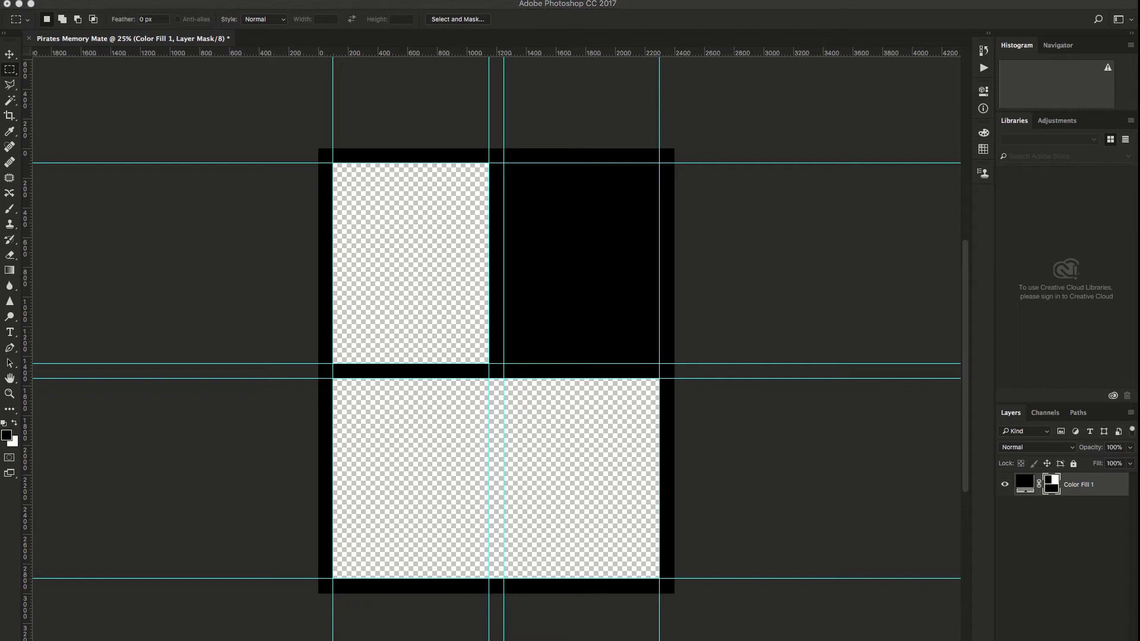
Place logo.png, scale it down and centre it in the top-right black cell
drag(3, 261, 551, 276)
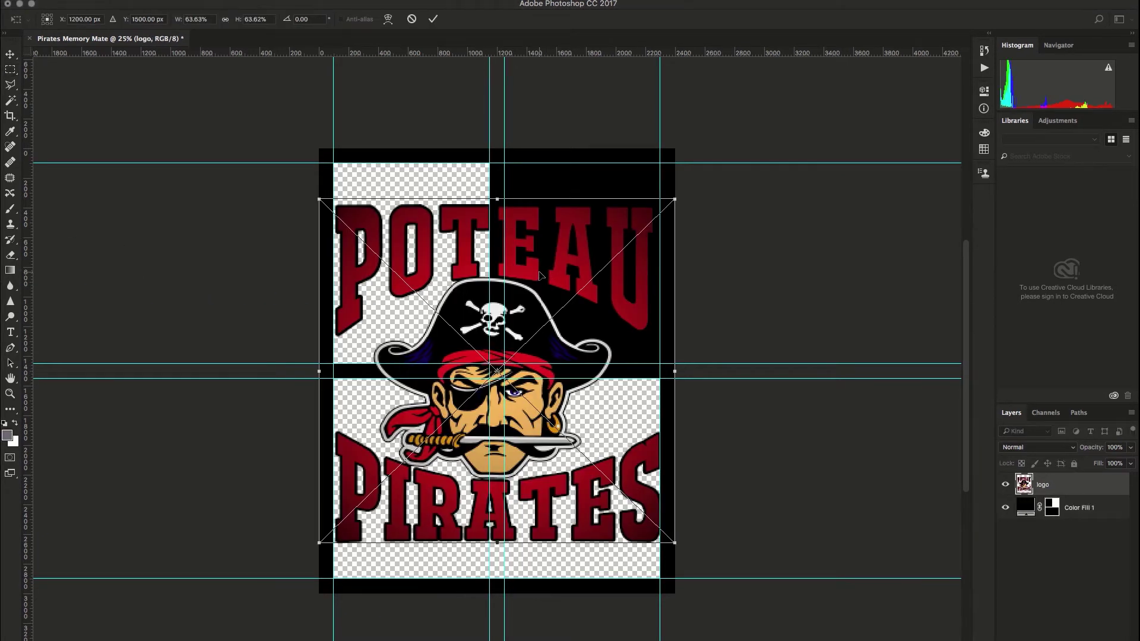
drag(319, 542, 540, 366)
key(Return)
drag(564, 248, 532, 249)
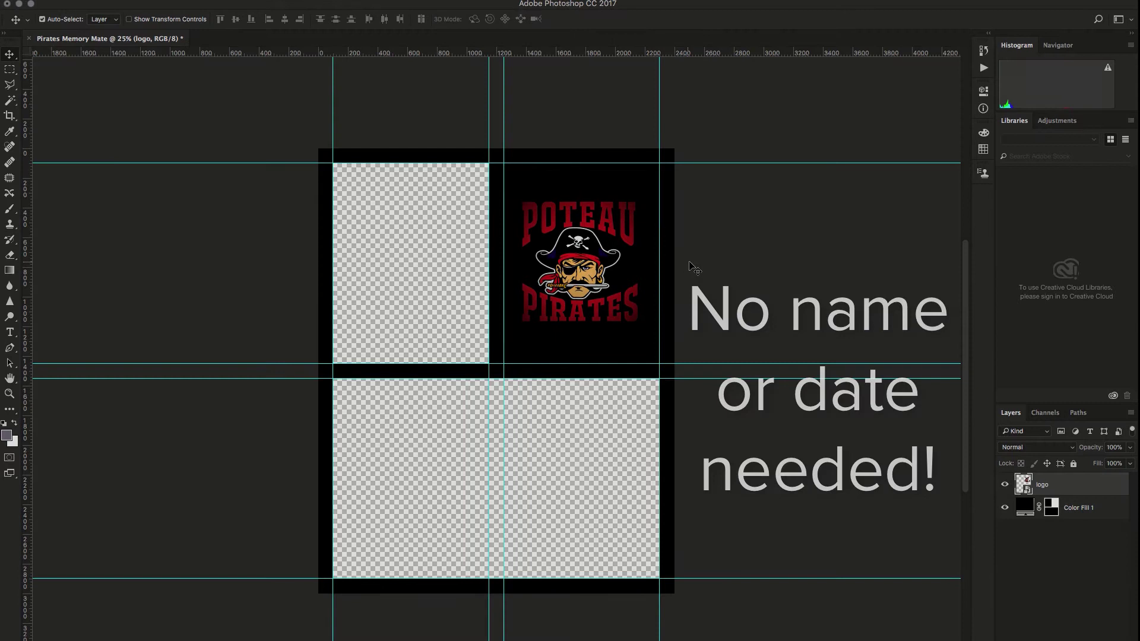
click(413, 106)
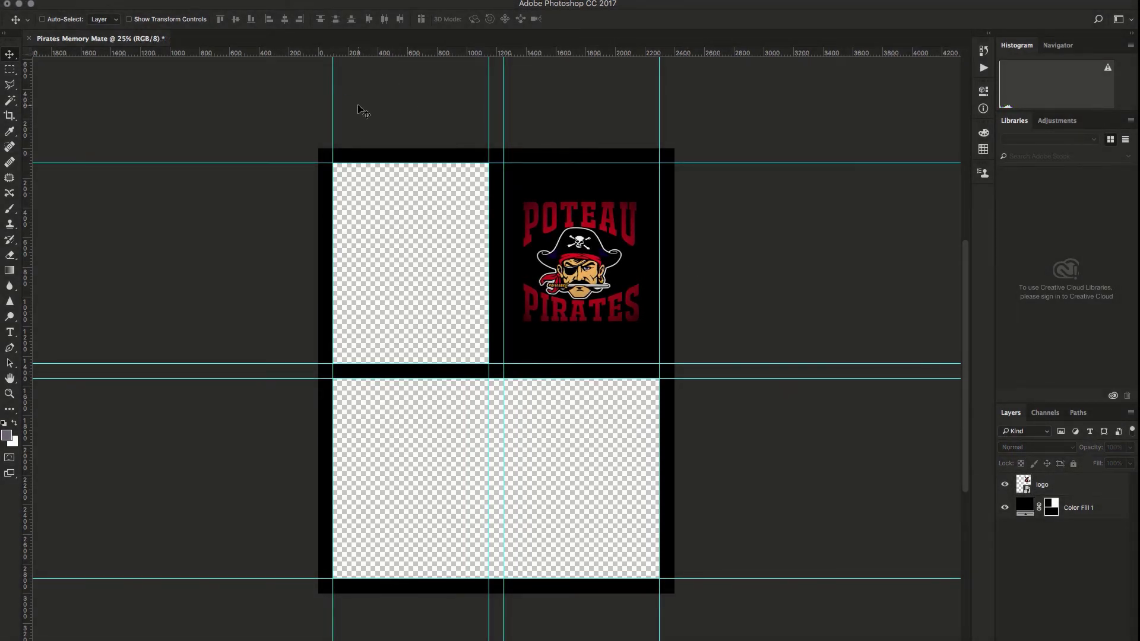
Hide the guides on the canvas
key(ctrl+semicolon)
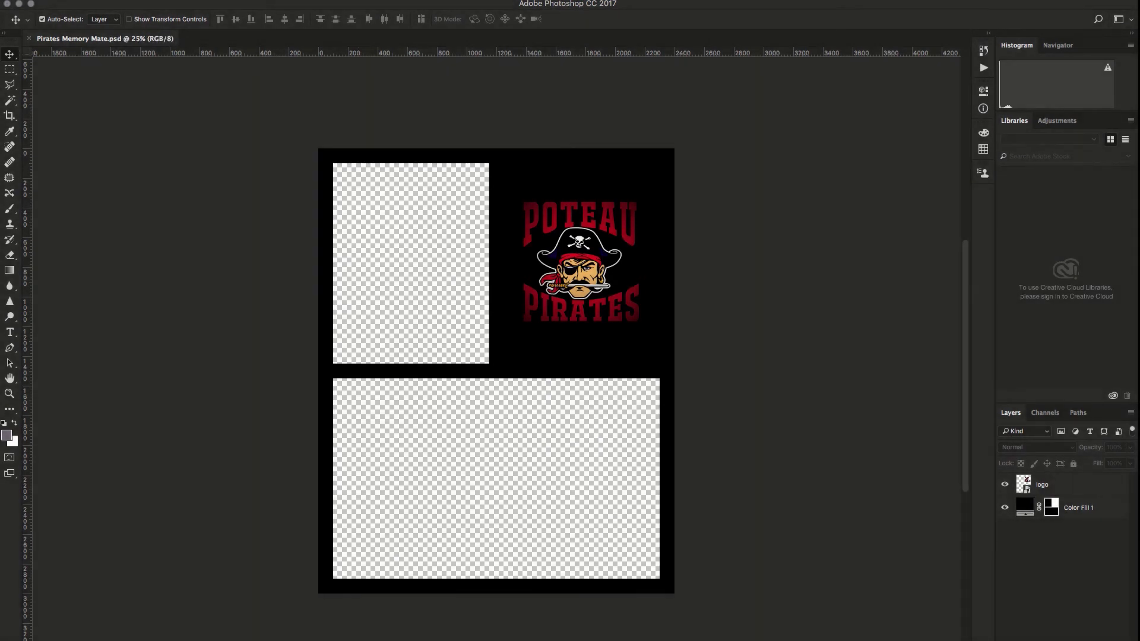
Open File > Export > Save for Web (Legacy) and keep PNG-24 as the format
click(110, 0)
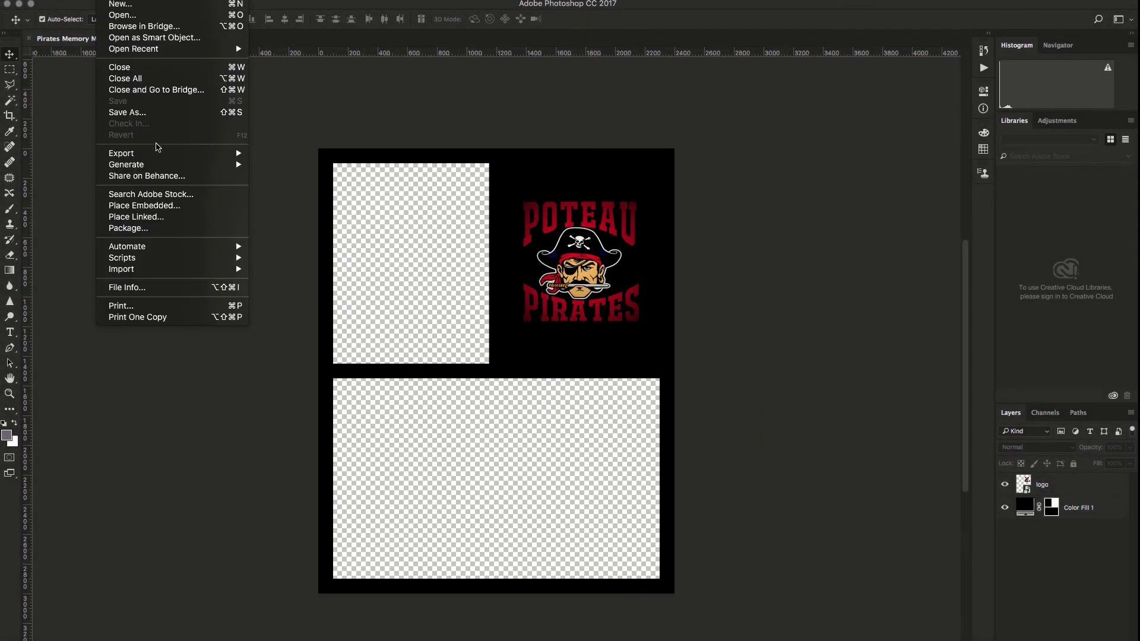
mouse_move(157, 157)
mouse_move(234, 153)
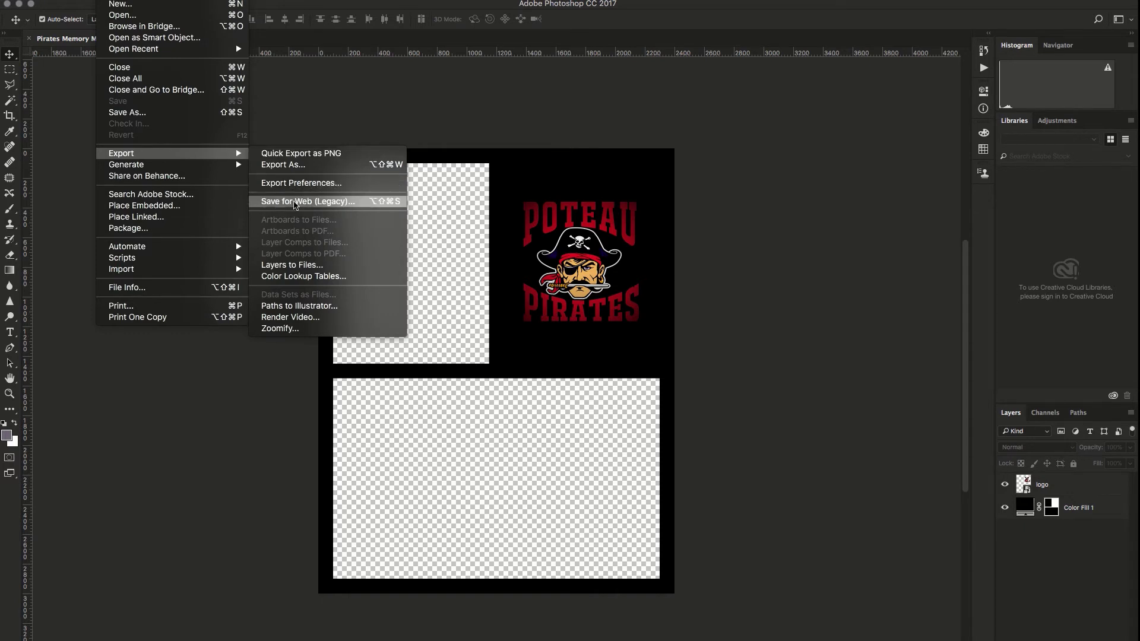
click(314, 202)
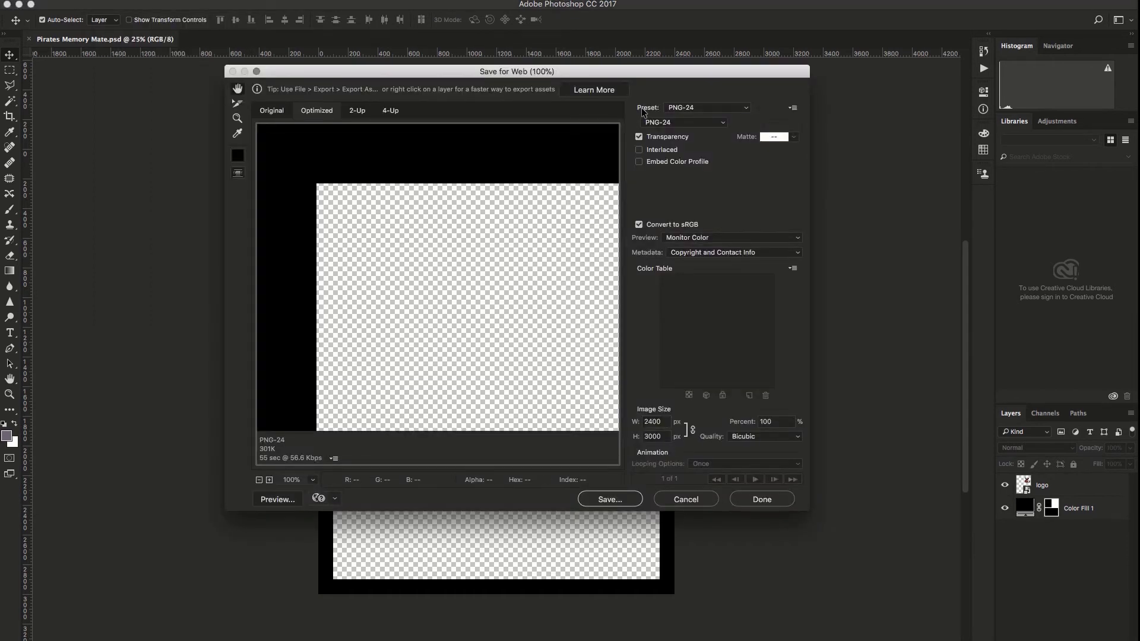
click(691, 125)
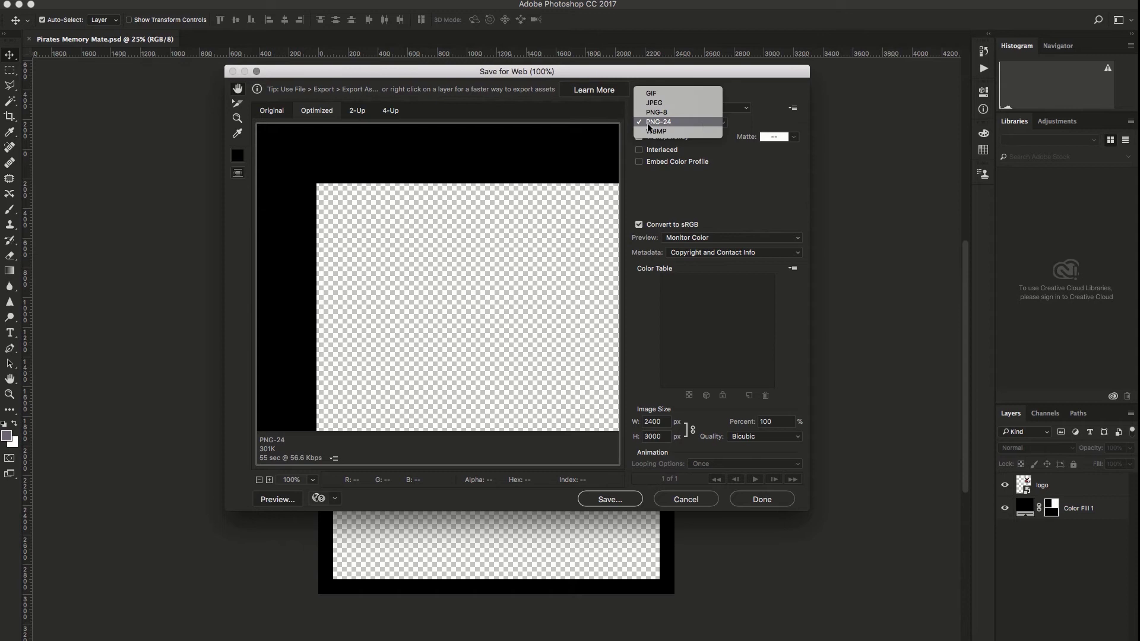
click(667, 123)
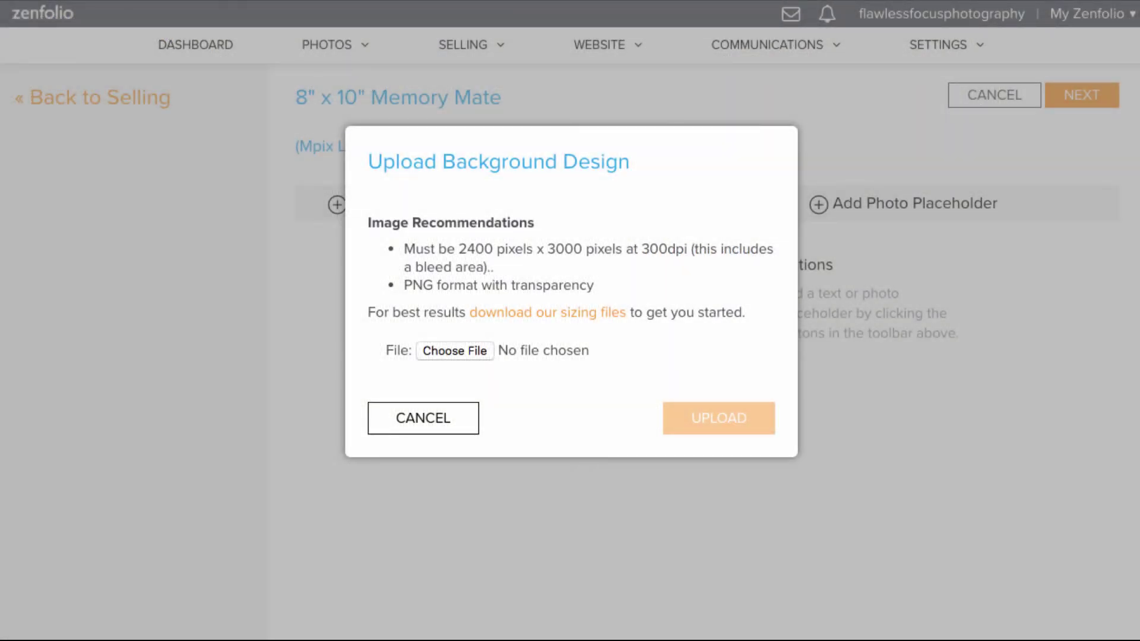
Choose Pirates-Memory-Mate.png from the Desktop as the template's background design
click(464, 349)
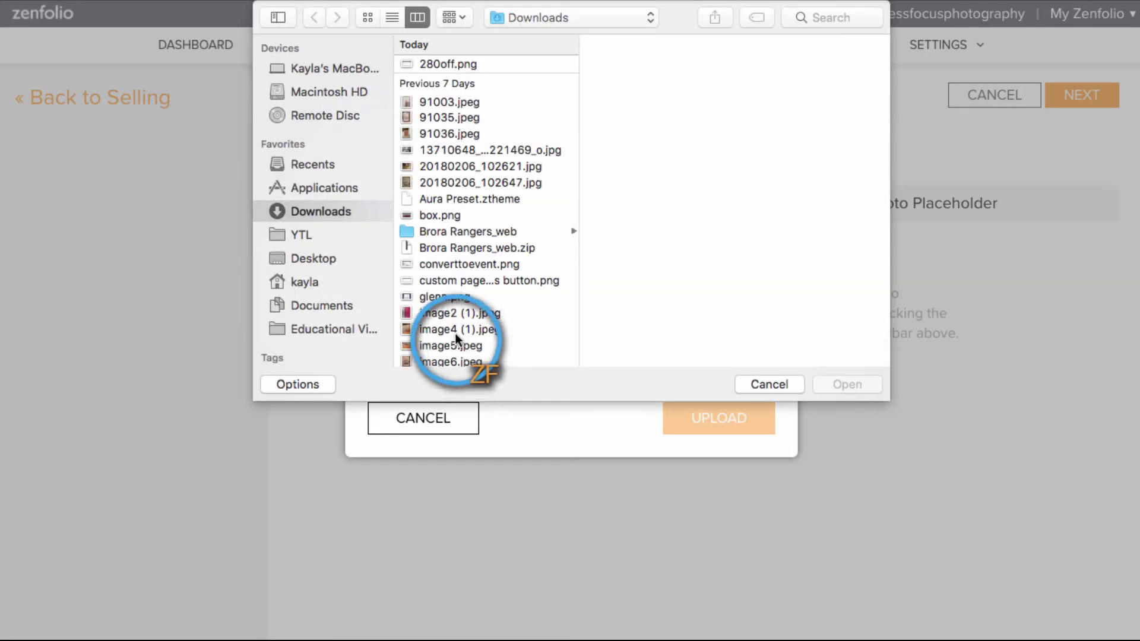
click(326, 257)
click(514, 66)
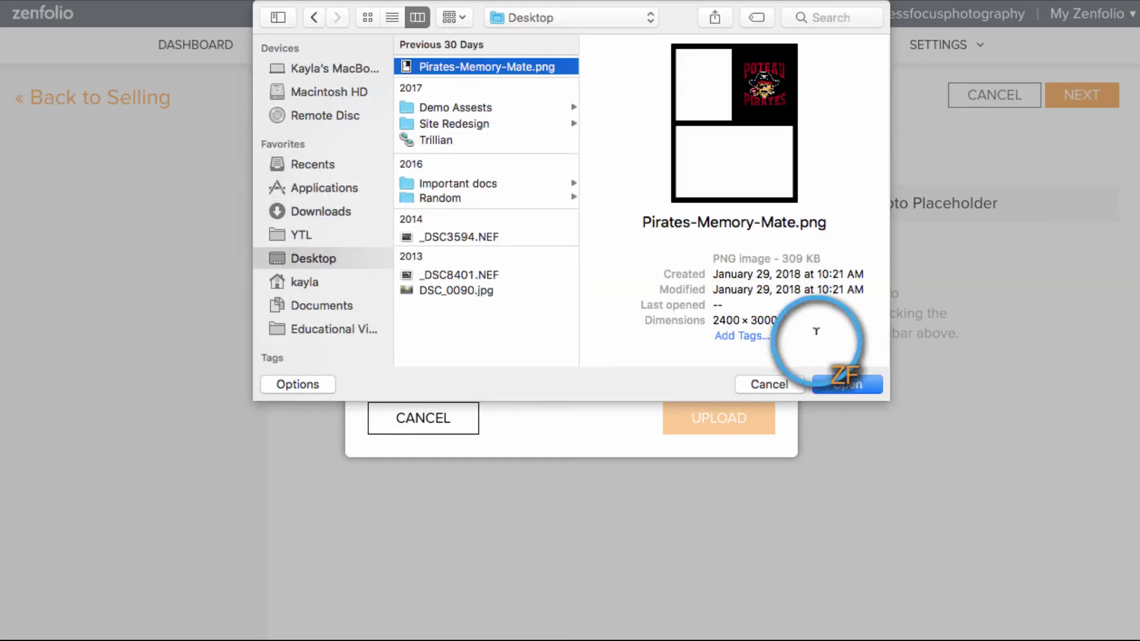
click(846, 385)
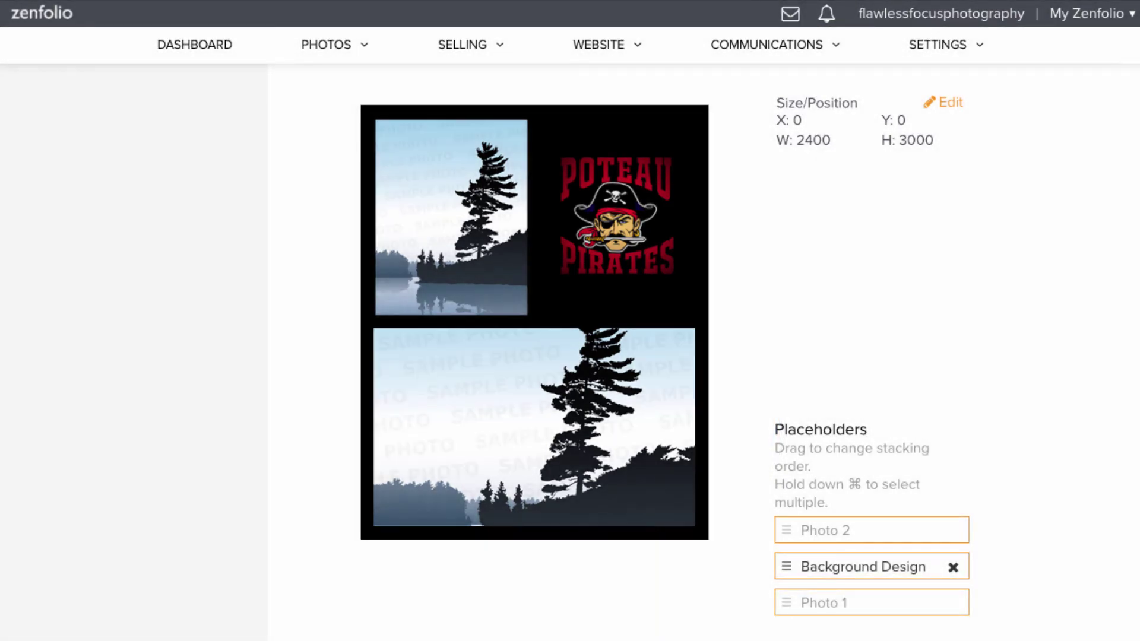
Layer the Background Design above the placeholders and stretch Photo 1 to fill its window
drag(830, 565, 830, 526)
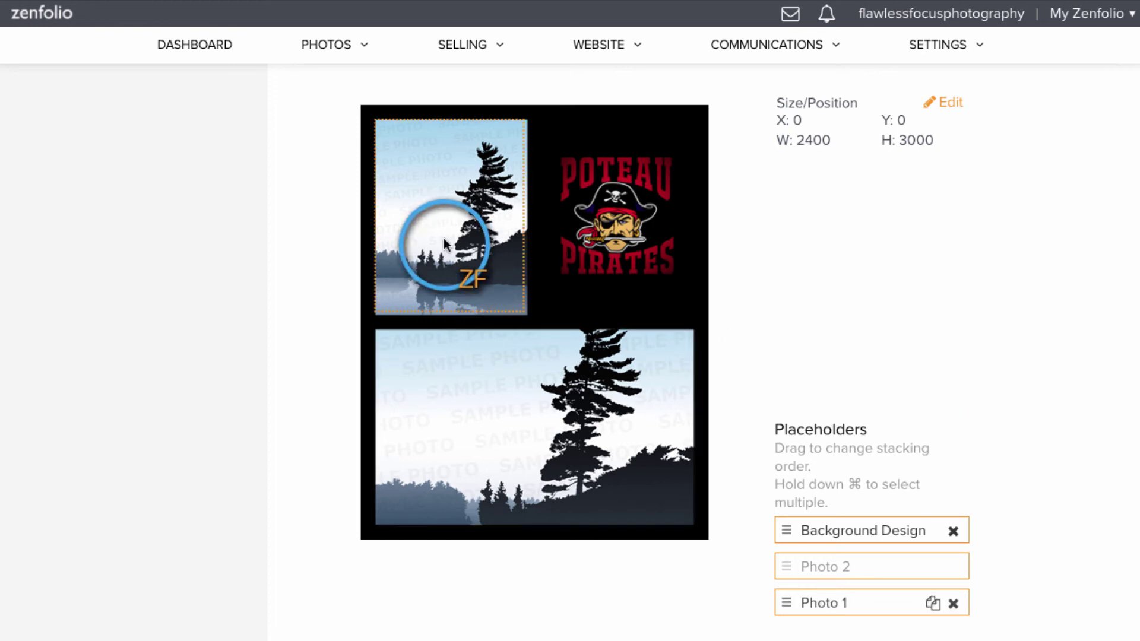
click(511, 218)
drag(527, 215, 536, 215)
drag(453, 313, 445, 321)
drag(372, 231, 369, 222)
drag(451, 117, 452, 113)
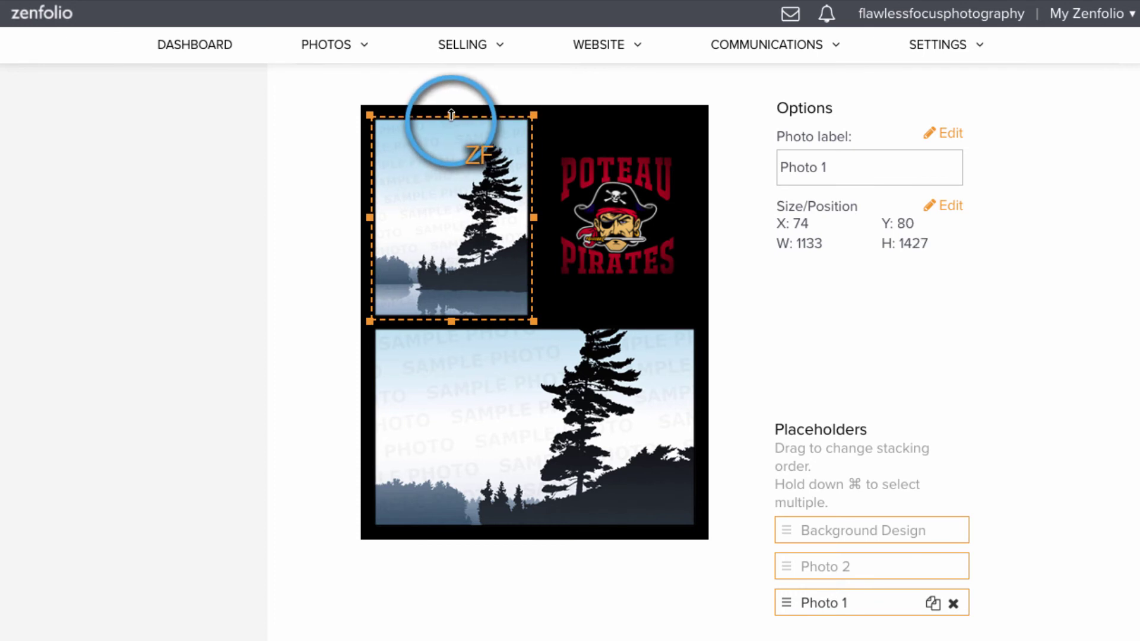
Resize Photo 2 on all four sides to fill its window
click(536, 407)
drag(531, 328, 530, 326)
drag(693, 425, 699, 425)
drag(536, 525, 536, 530)
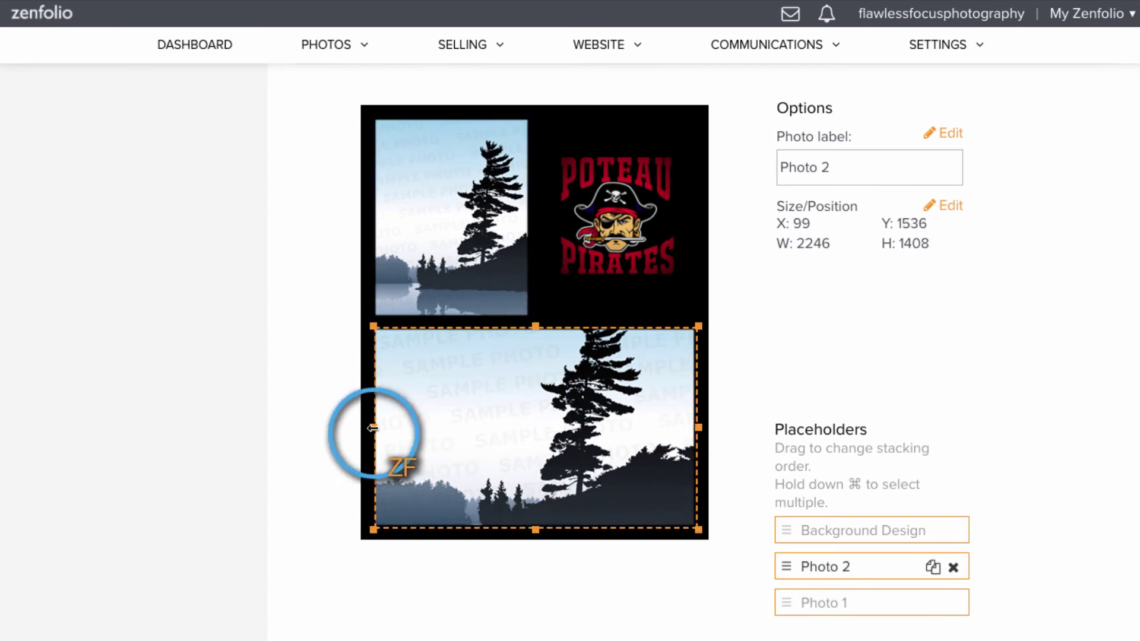
drag(373, 425, 371, 425)
Add a new text placeholder, size it, and make its text white
scroll(966, 371, up, 2)
click(693, 150)
scroll(653, 297, down, 2)
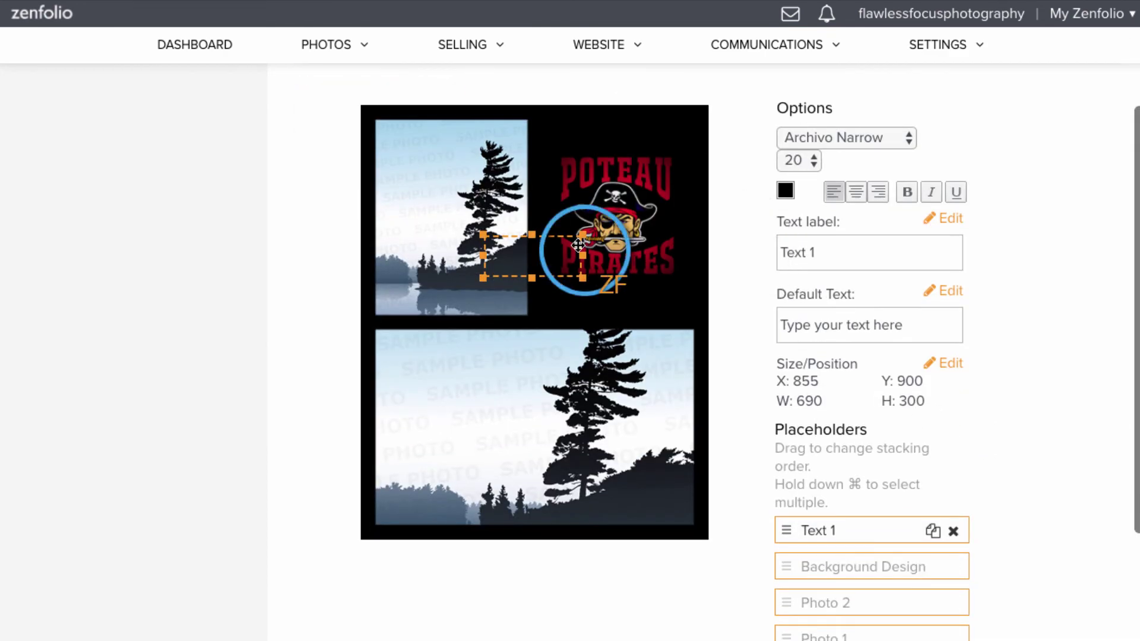
drag(534, 257, 698, 302)
click(785, 190)
click(669, 368)
click(677, 529)
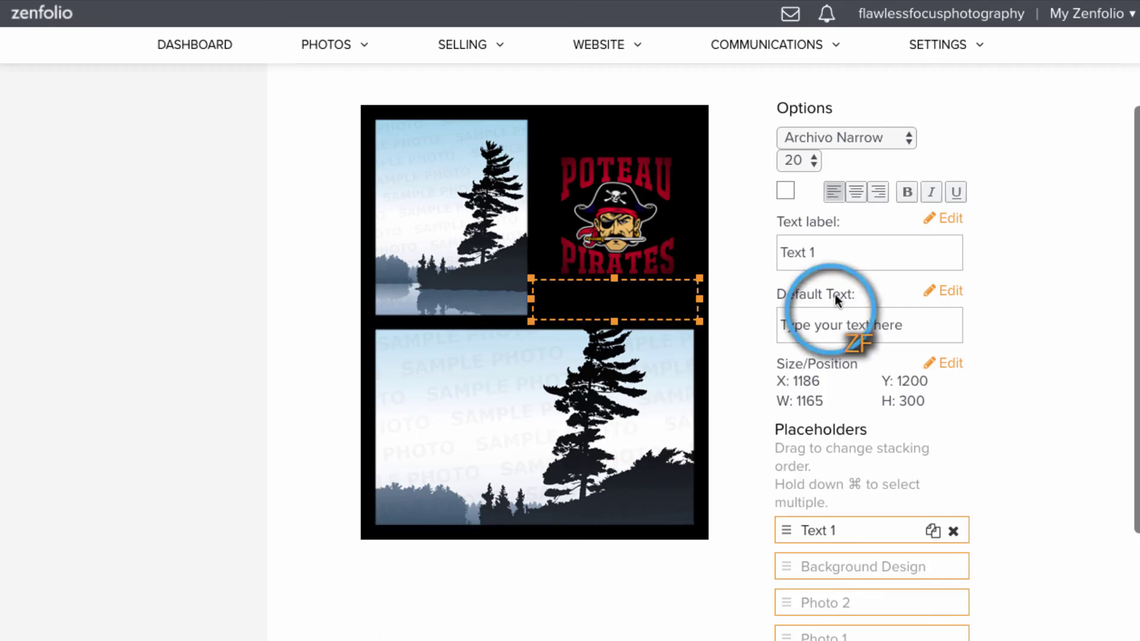
Set the placeholder's default text to 'Student Name Here', centred, in the Asap font
click(852, 325)
triple_click(427, 366)
text(Student Name Here)
click(680, 422)
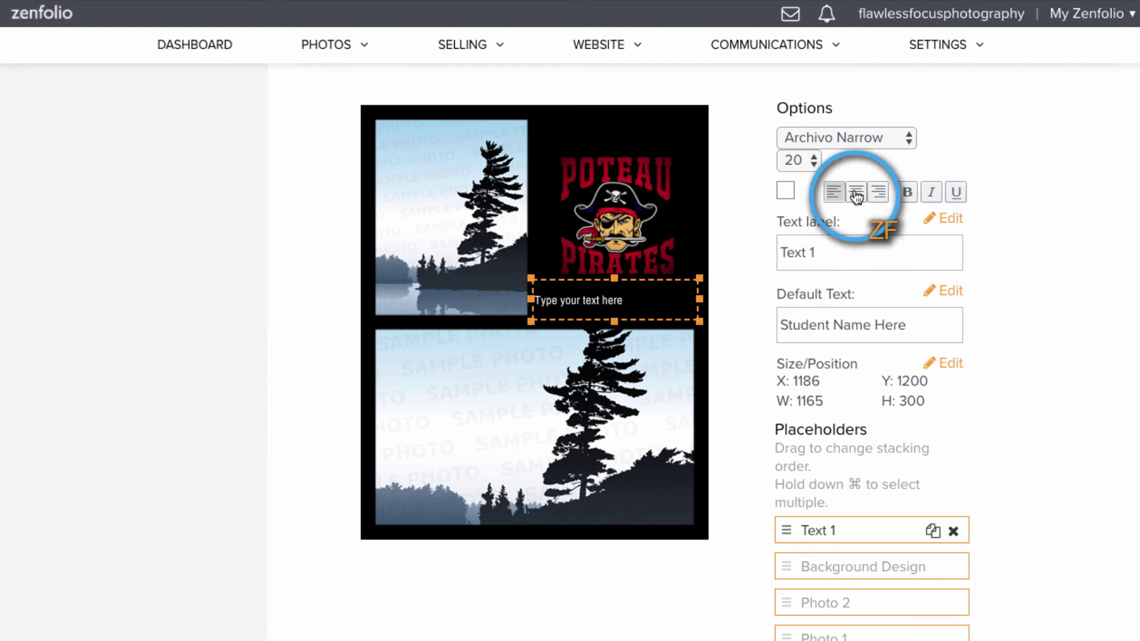
click(855, 192)
click(846, 138)
click(858, 194)
scroll(1015, 297, up, 3)
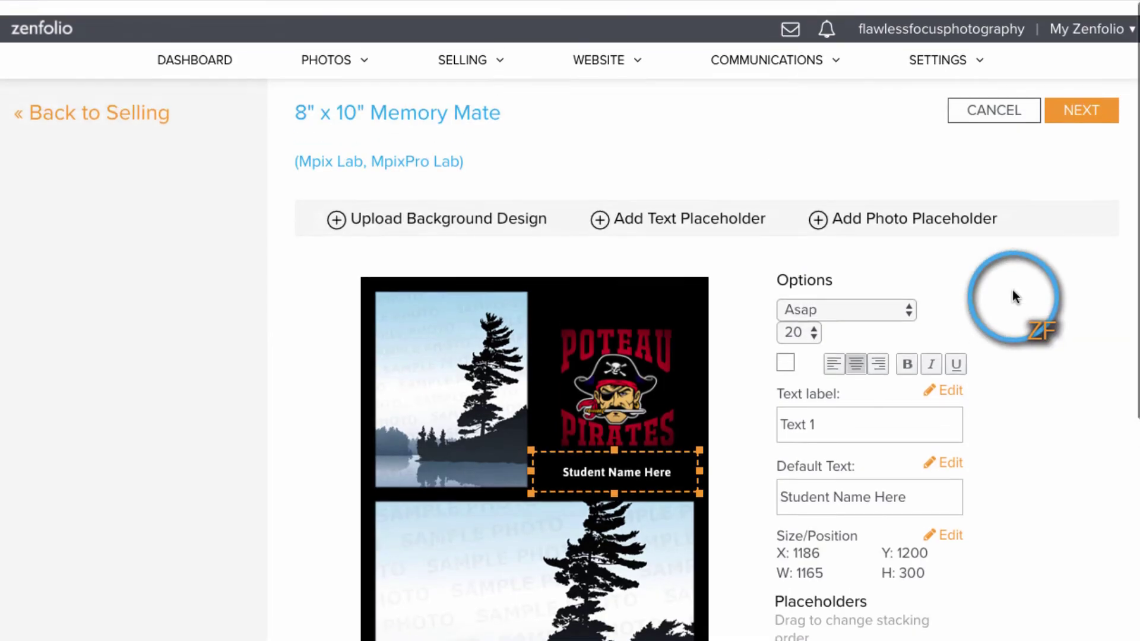
Name the design 'Poteau Pirates Memory Mate' and describe it as 'Poteau Pirates Memory Mate for 2018, Red & Black'
click(1080, 97)
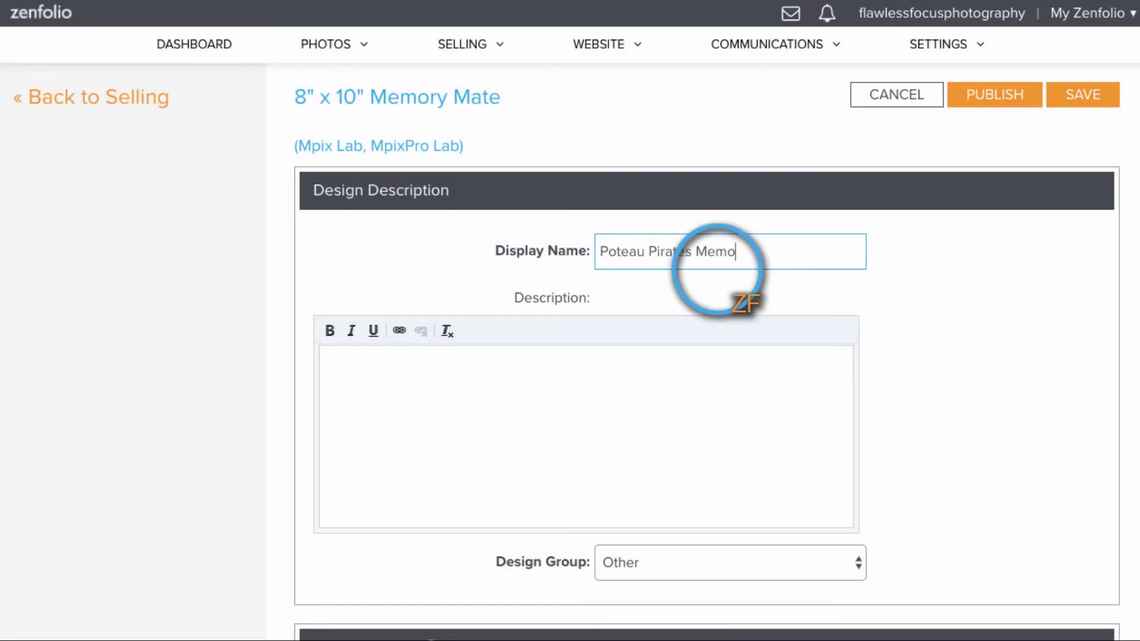
text(ry Mate)
click(719, 399)
text(Poe)
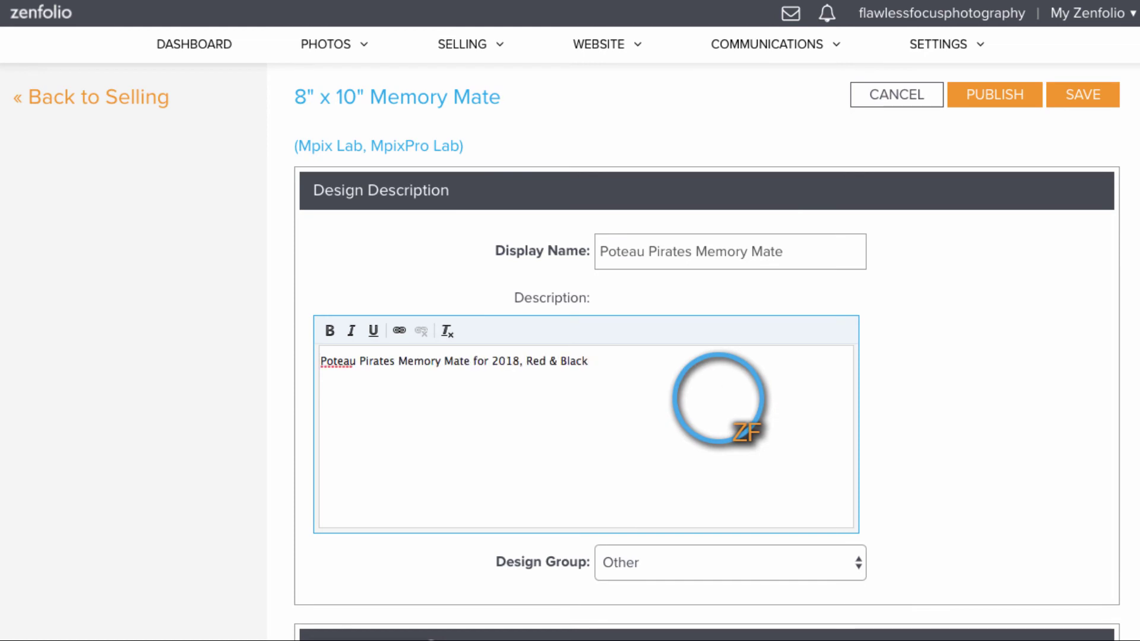
File the design under the Sport > Football design group
scroll(718, 399, down, 5)
click(700, 326)
scroll(704, 132, up, 10)
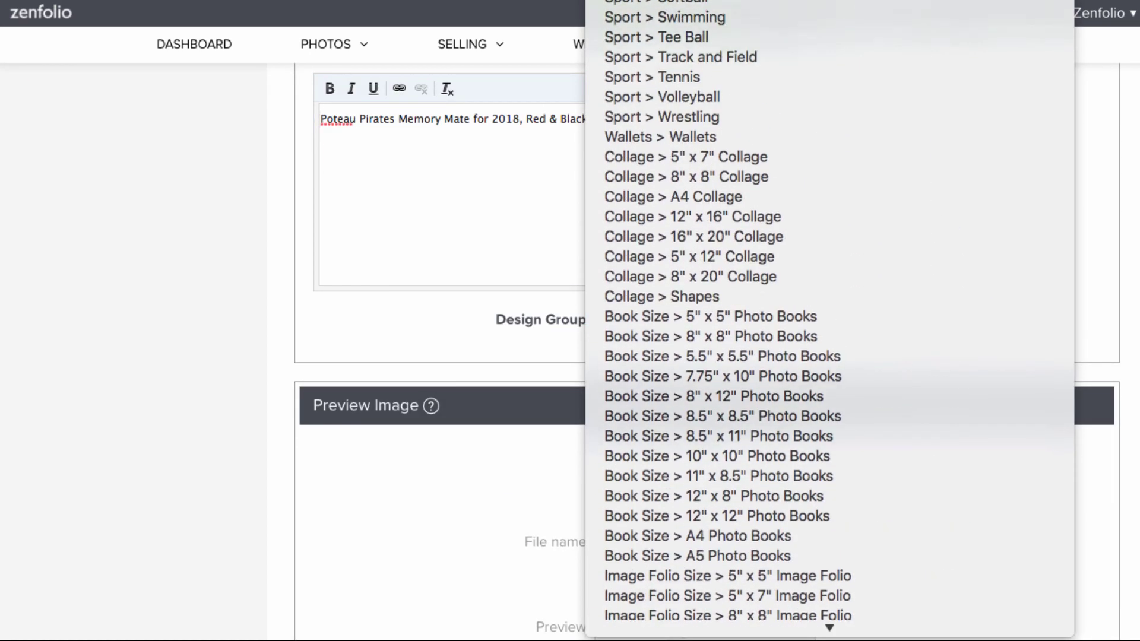
scroll(704, 132, up, 3)
click(704, 132)
scroll(946, 201, down, 5)
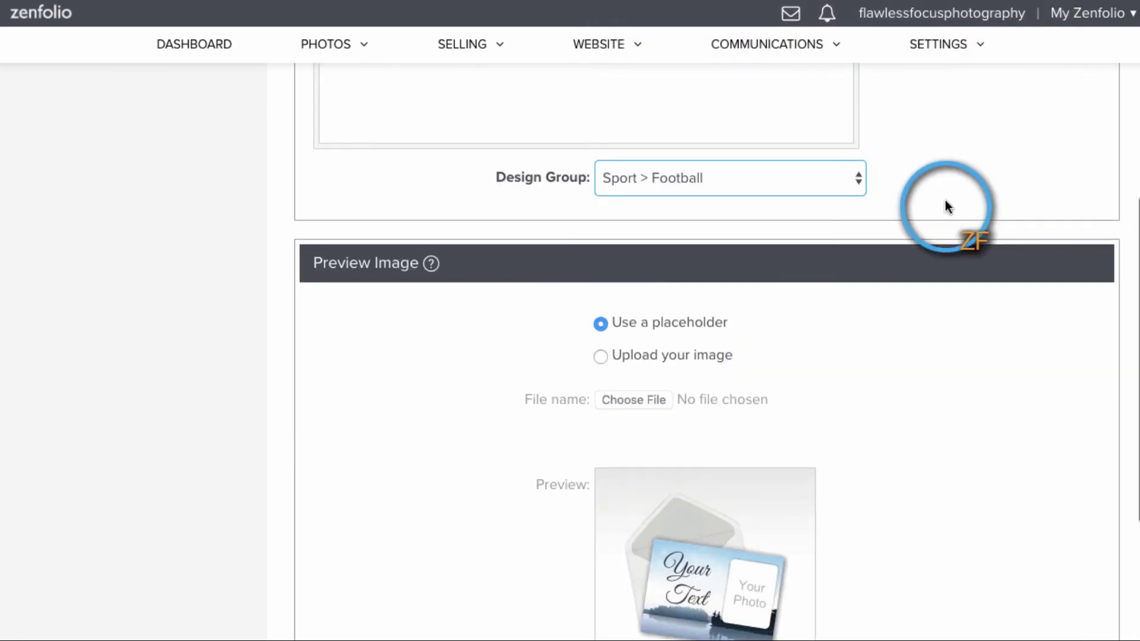
Upload Pirates-Memory-Mate.png as the design's preview image
click(601, 153)
click(630, 195)
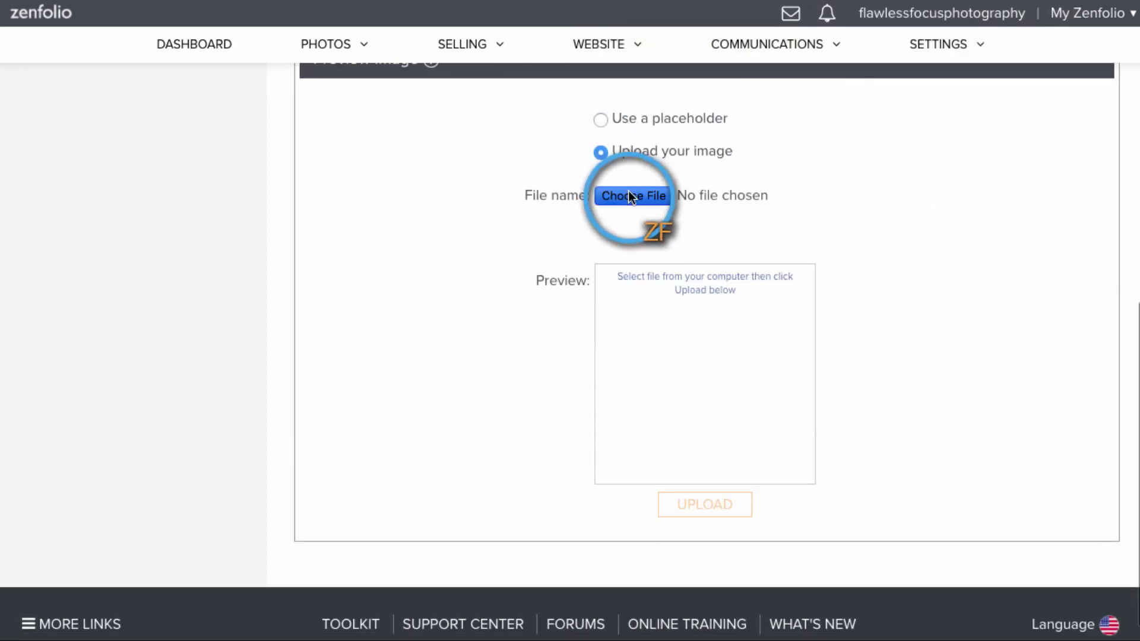
click(486, 63)
click(832, 383)
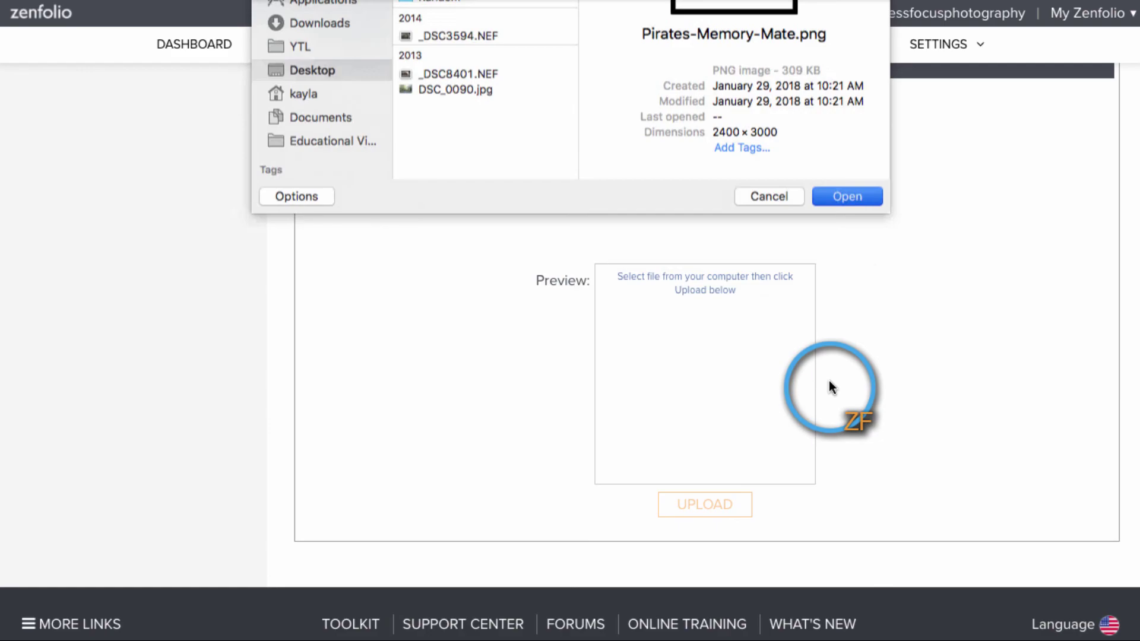
click(708, 502)
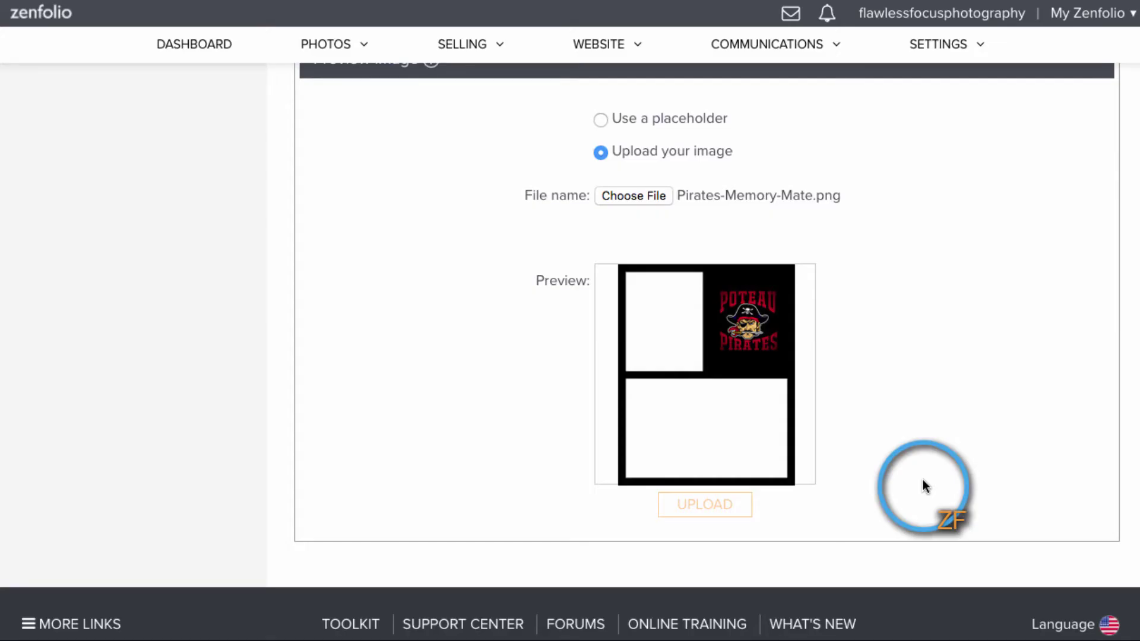
scroll(922, 484, up, 10)
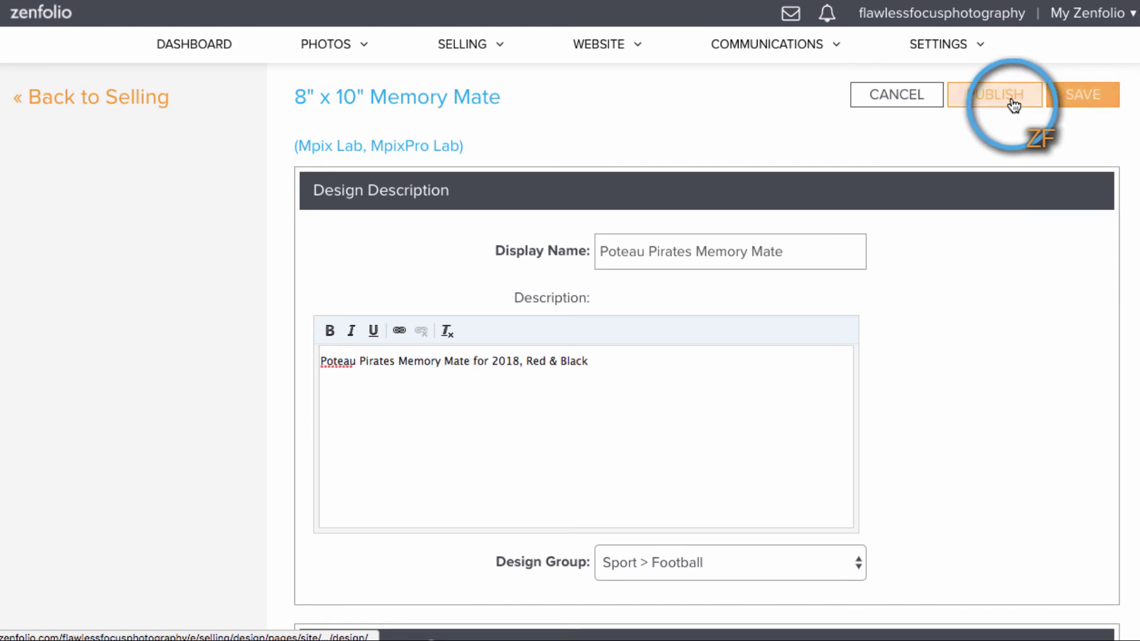
Publish the Poteau Pirates Memory Mate design to the Football 2018 price list
click(1068, 107)
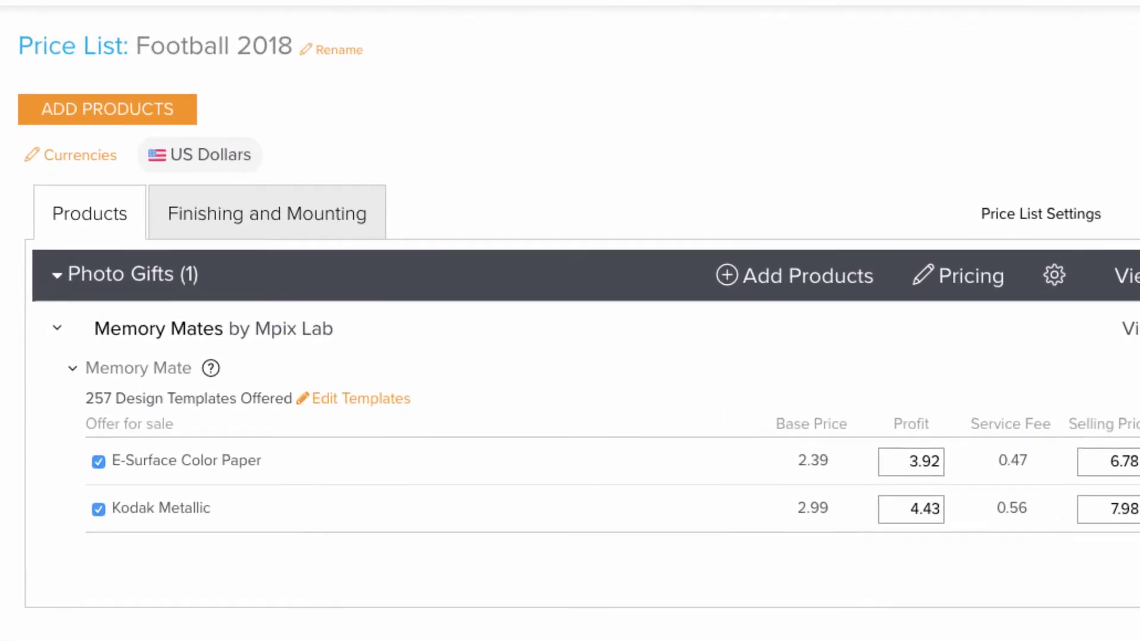